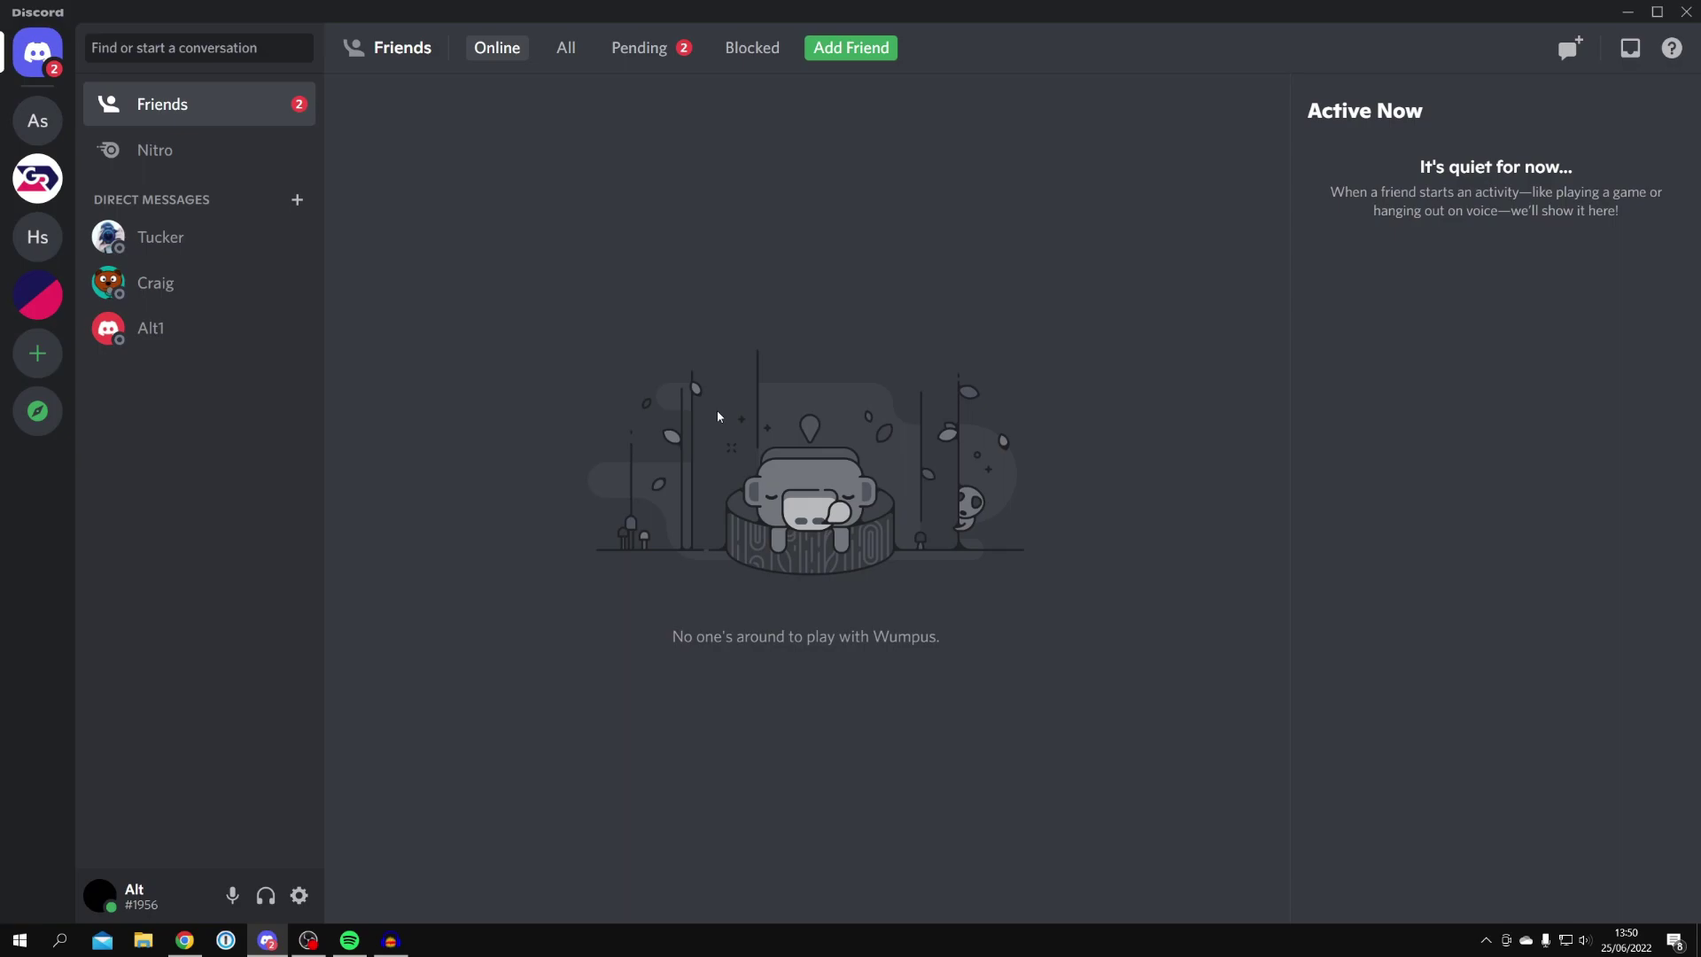
- Switch to Chrome, search Google for dyno.gg and open the Dyno: Servers result
click(184, 940)
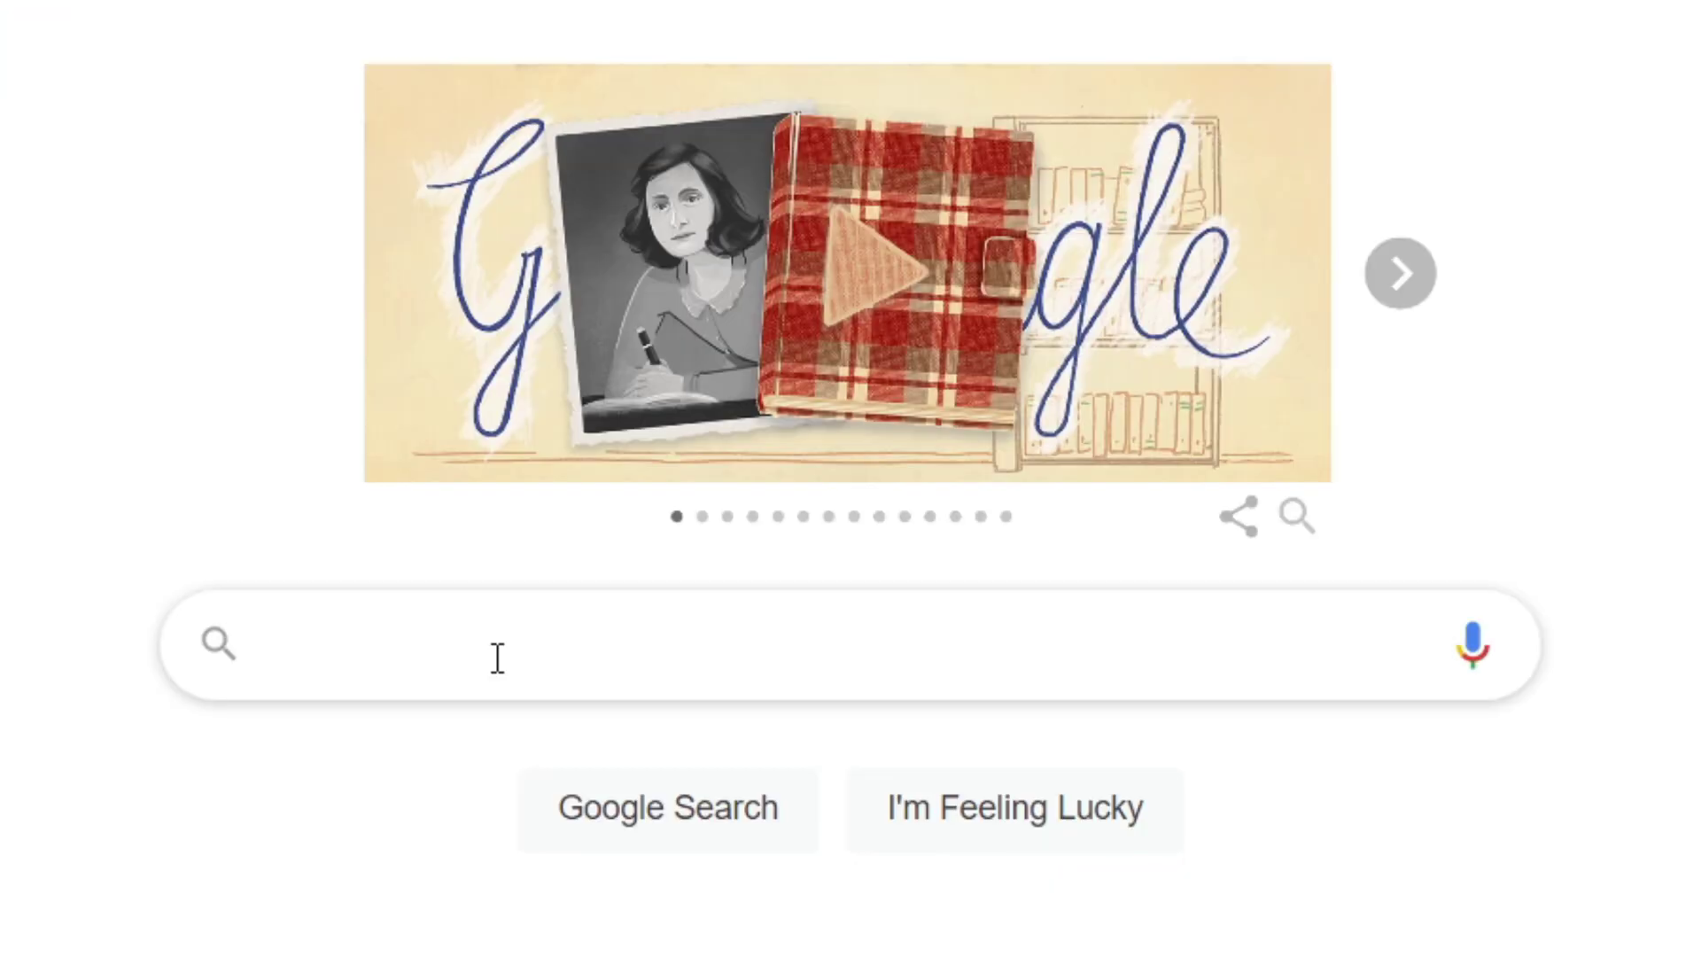
text(dy)
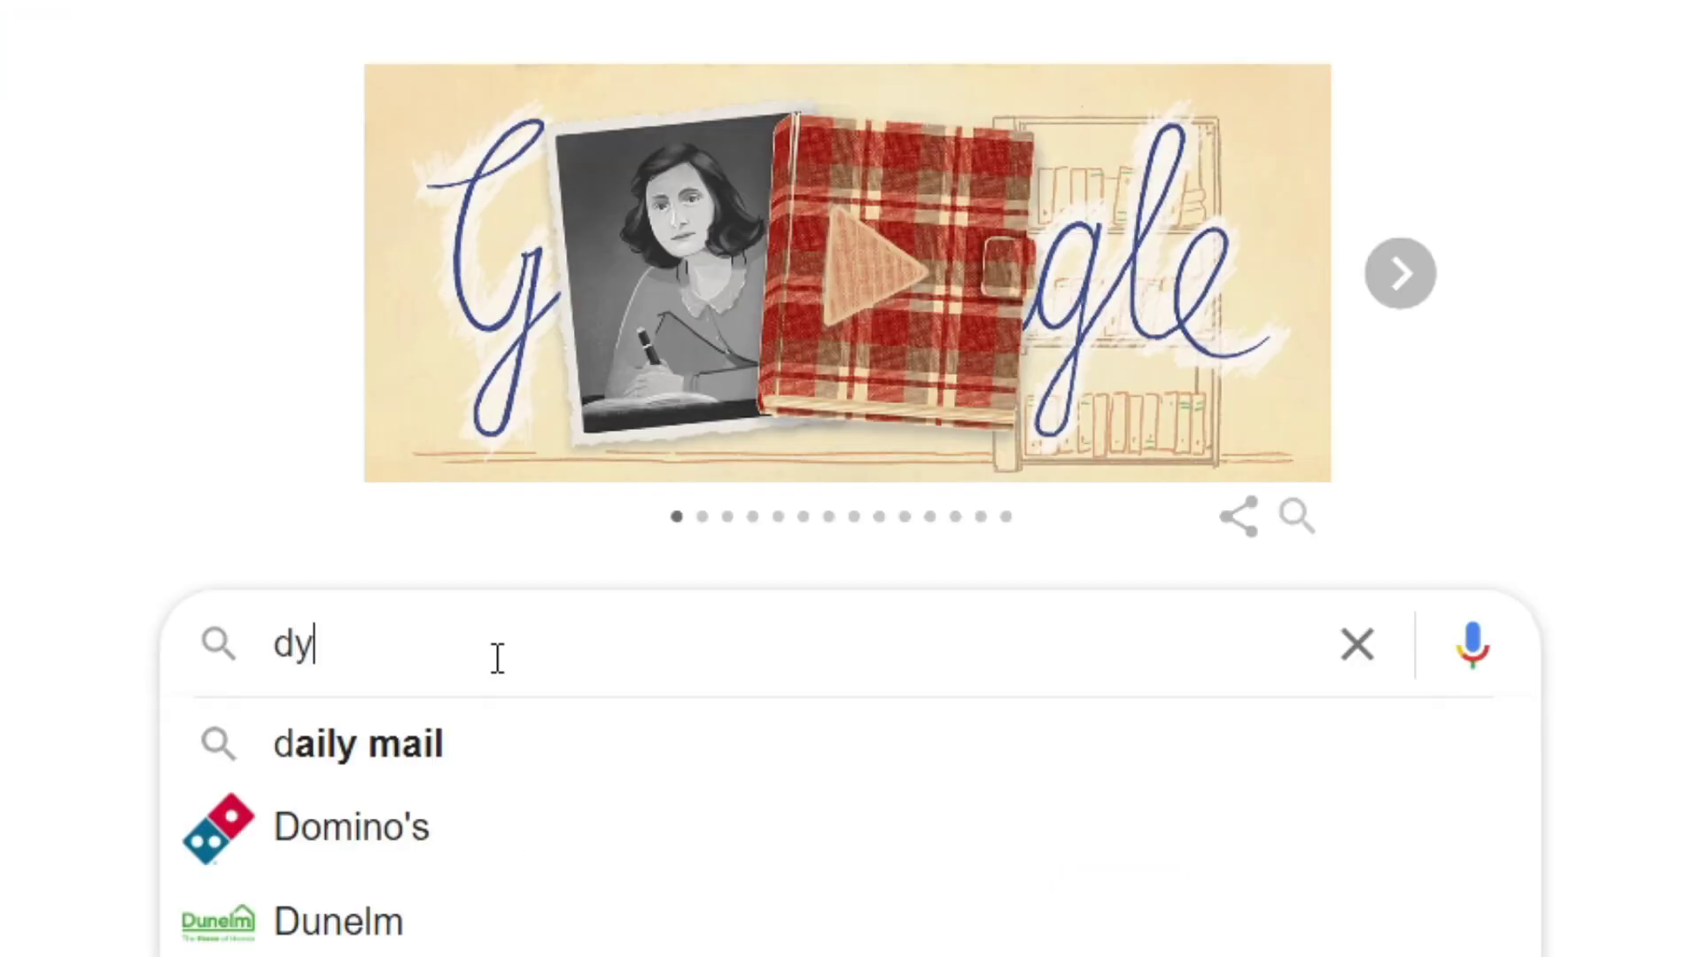
text(no.gg)
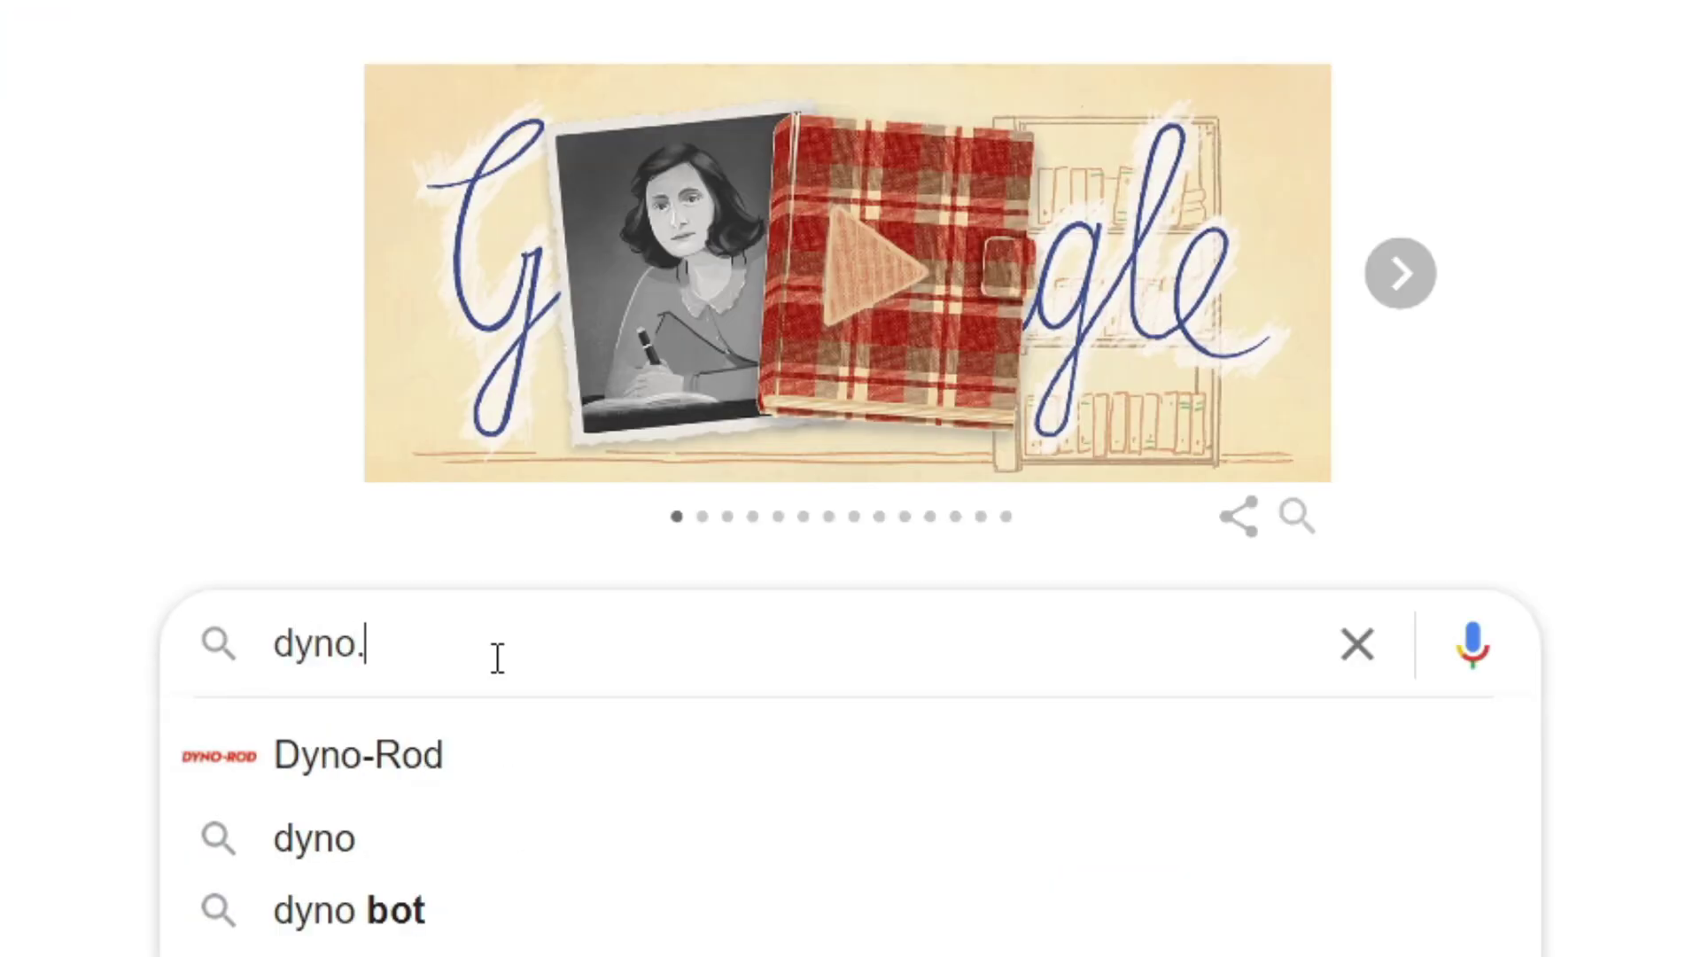
key(Return)
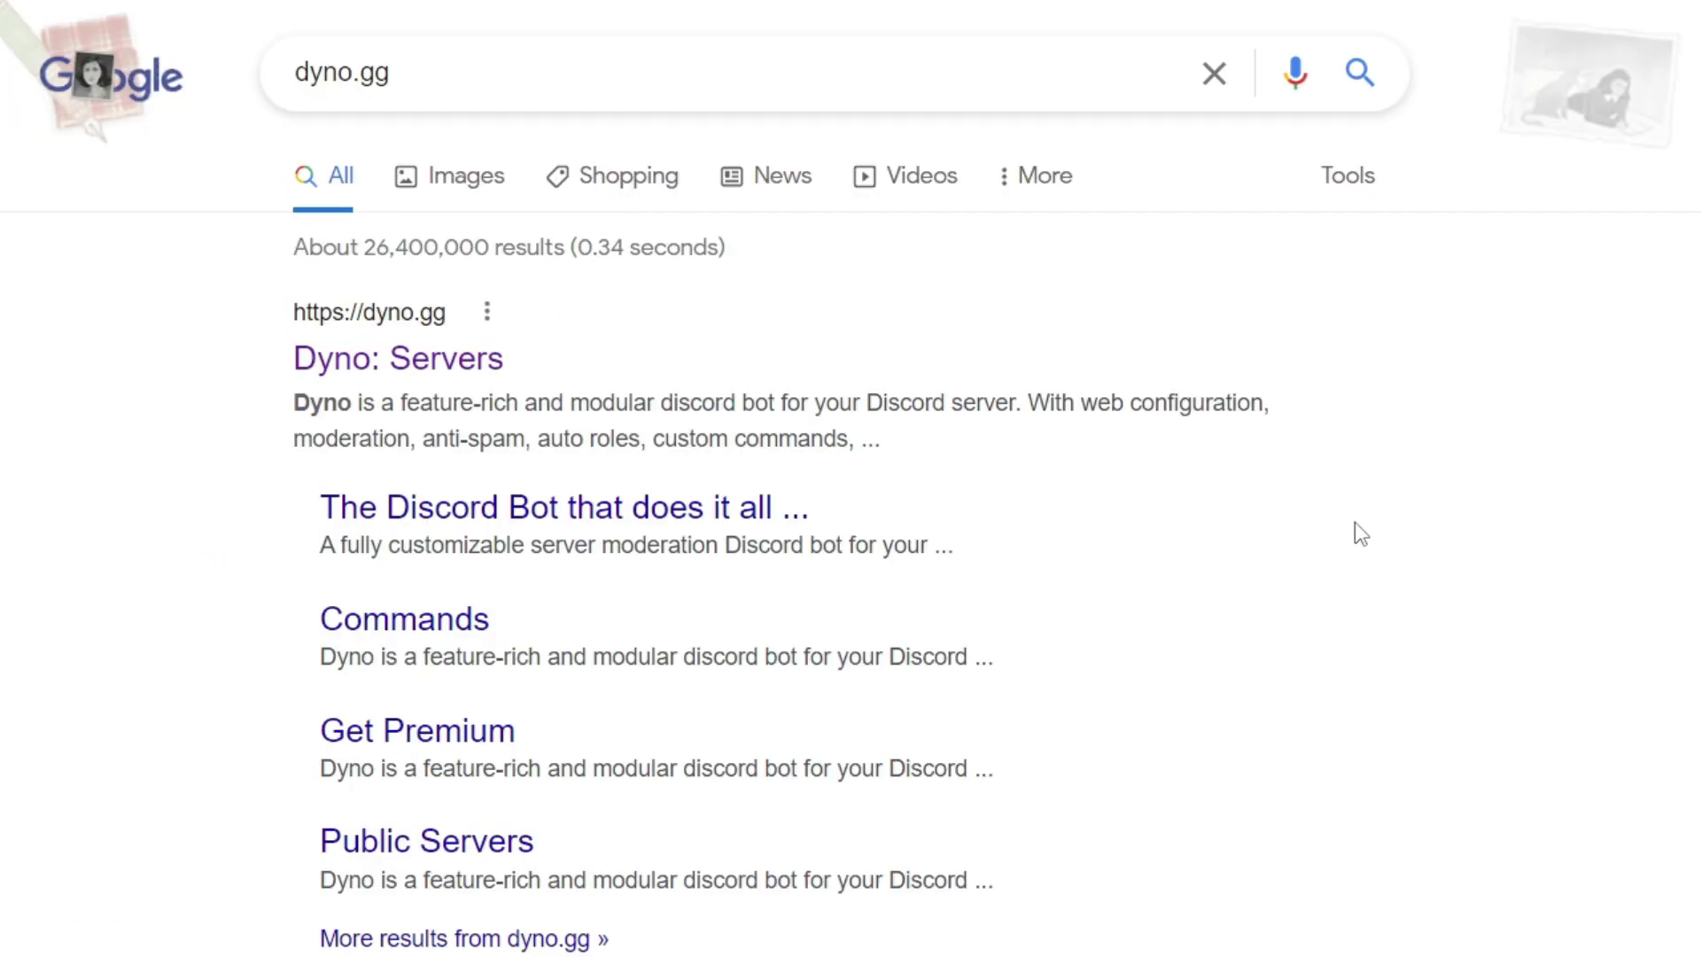
click(399, 356)
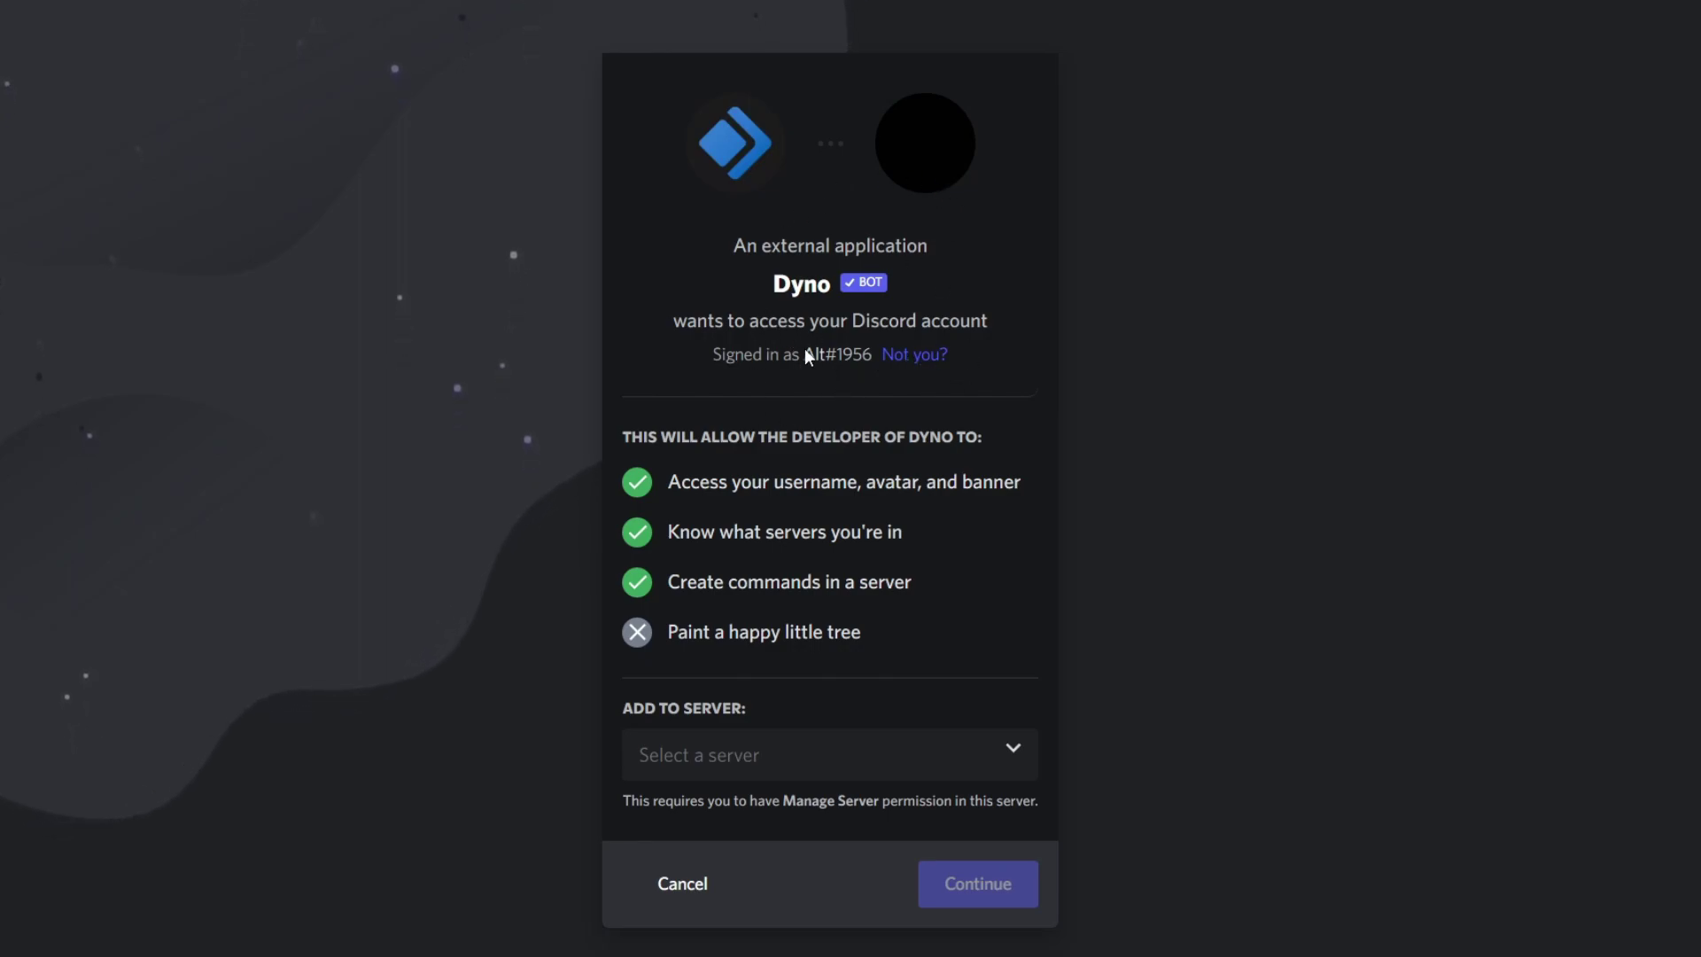
- Select GuideRealm Server as the server to add the Dyno bot to, and continue through its requested permissions
click(841, 755)
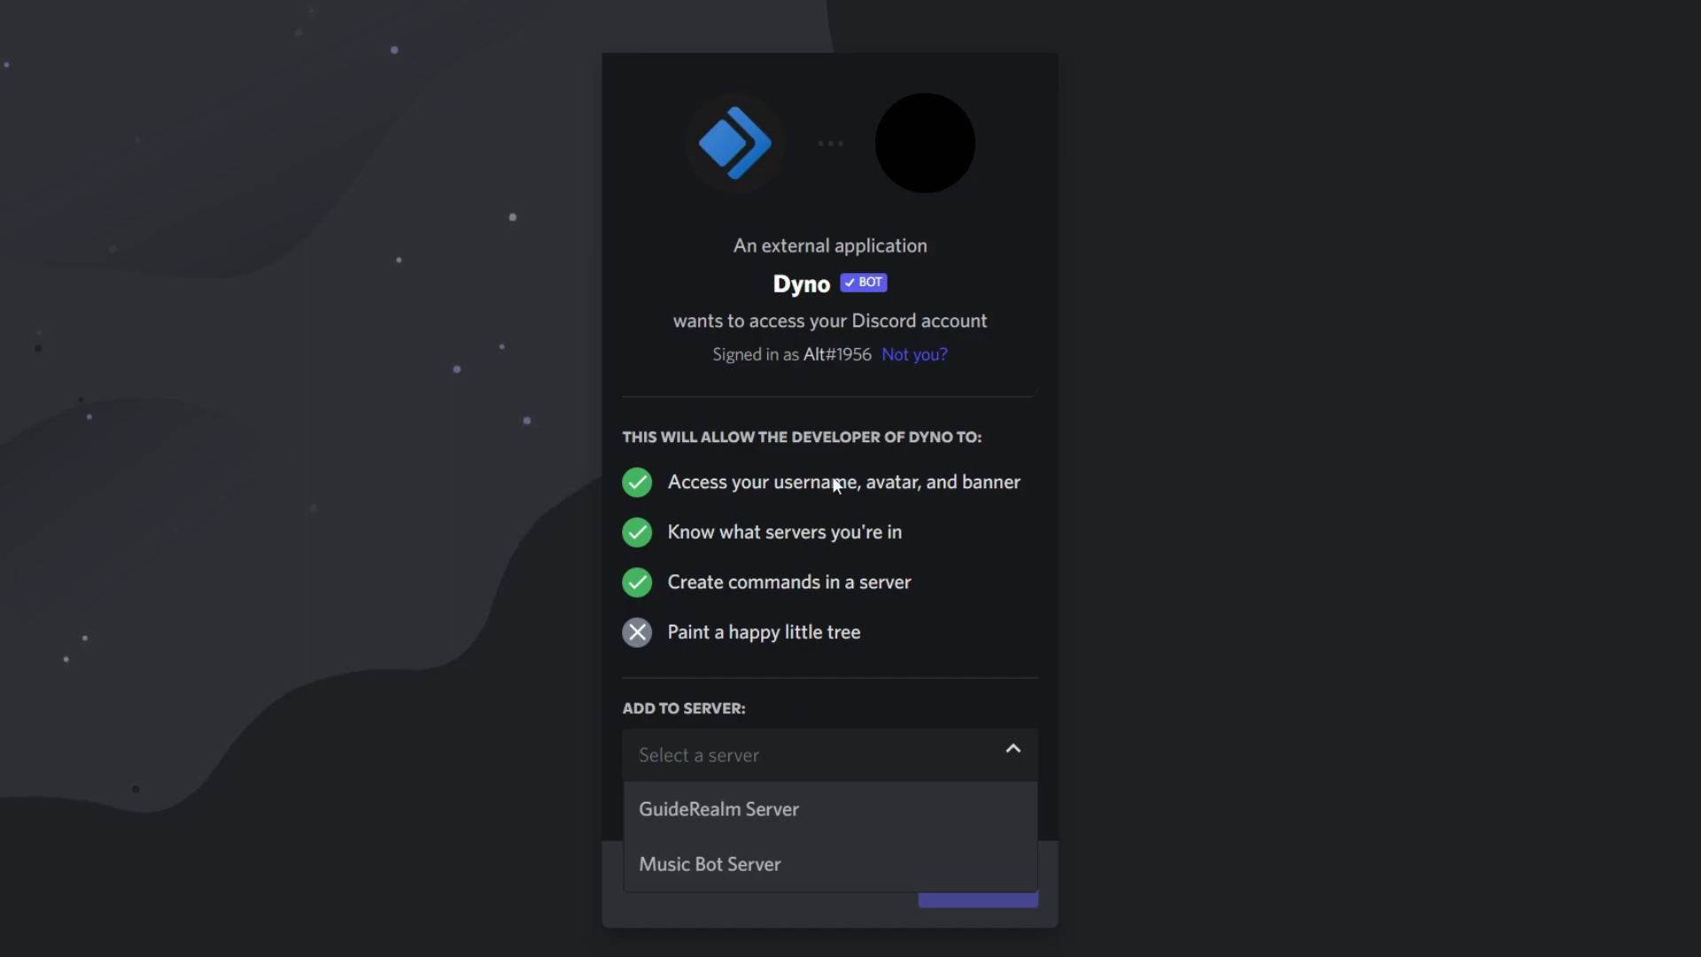
click(768, 546)
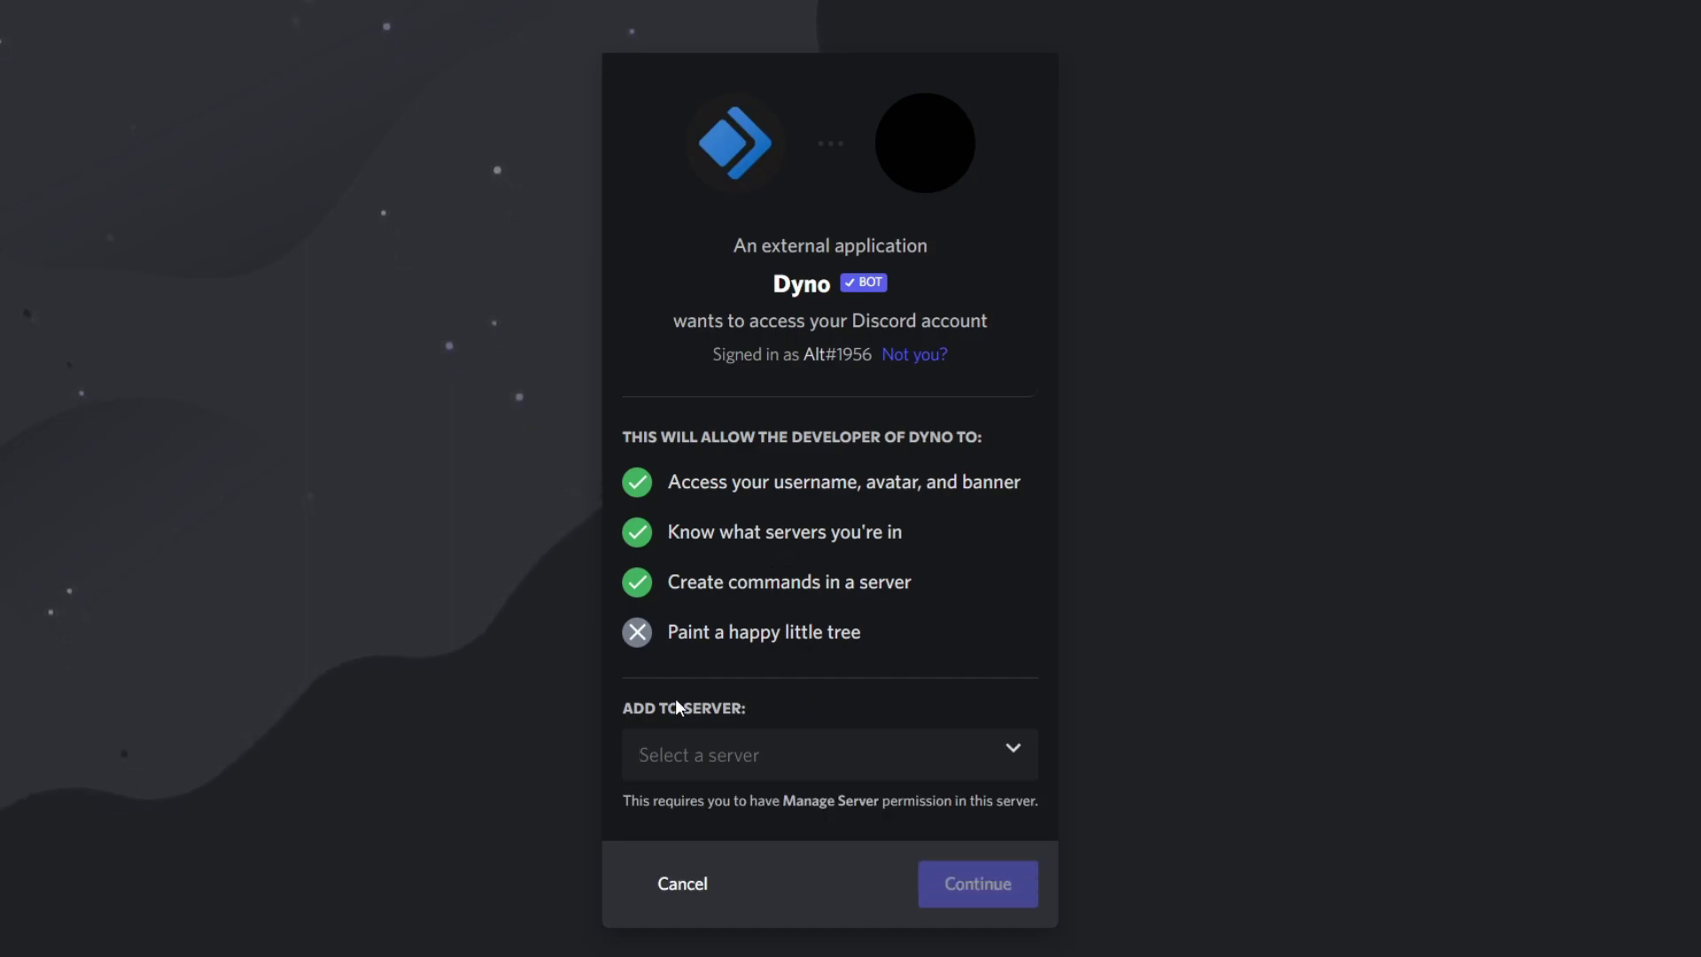
click(713, 755)
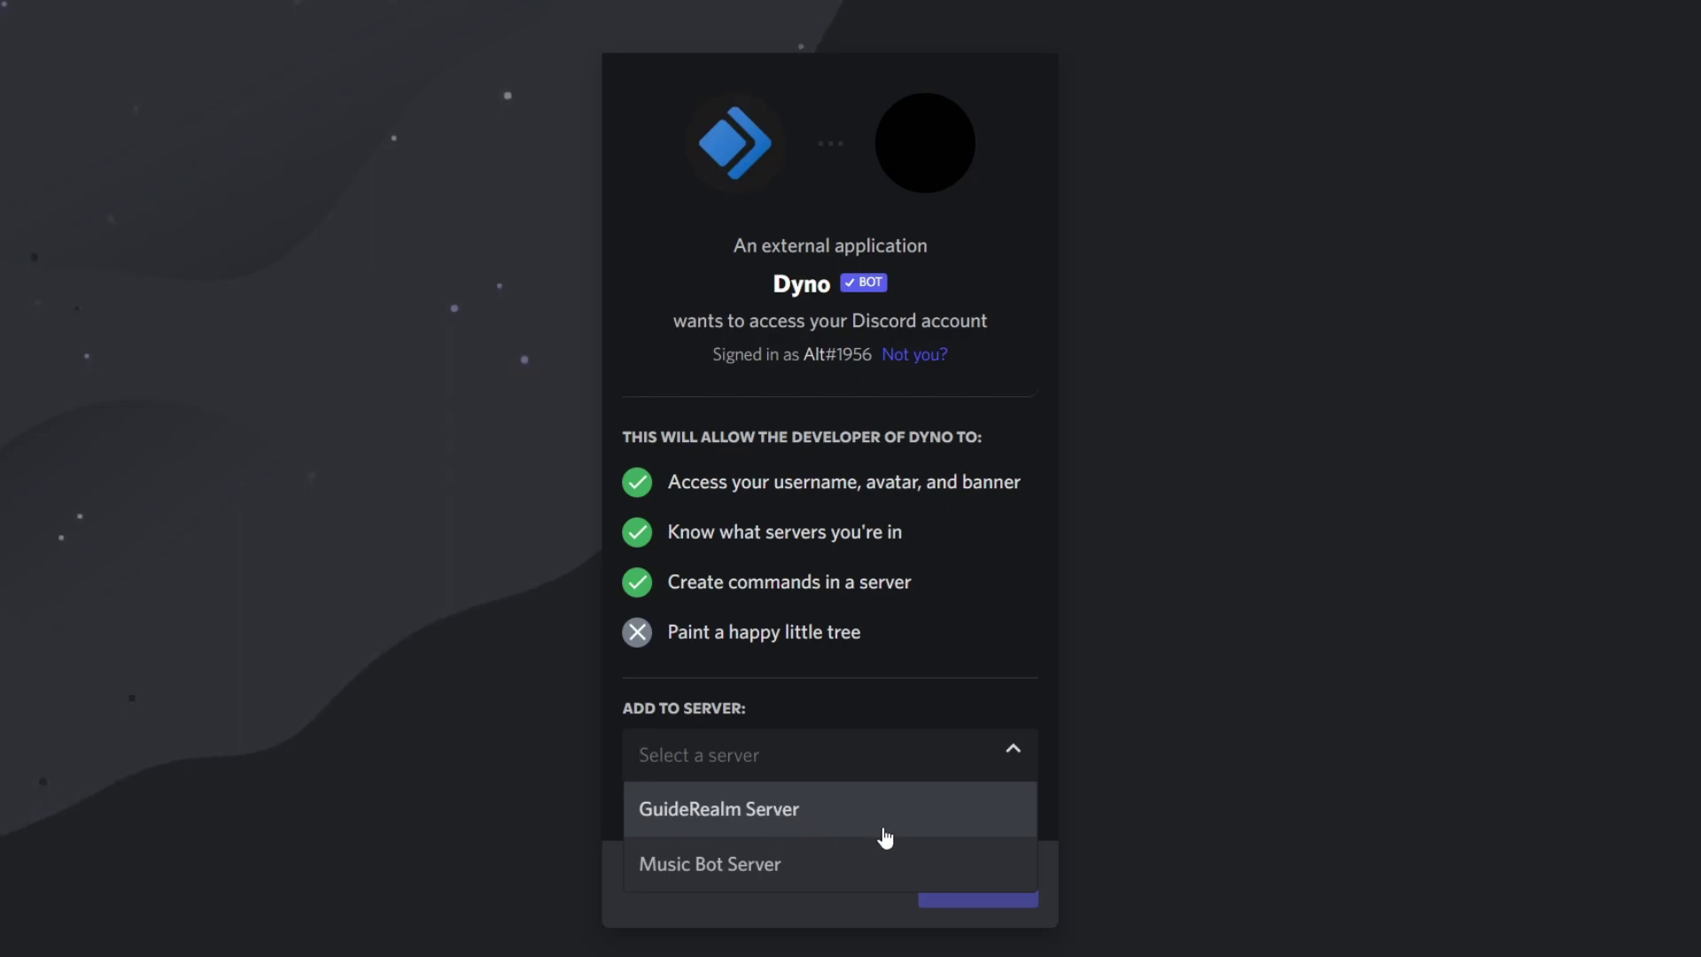
click(748, 812)
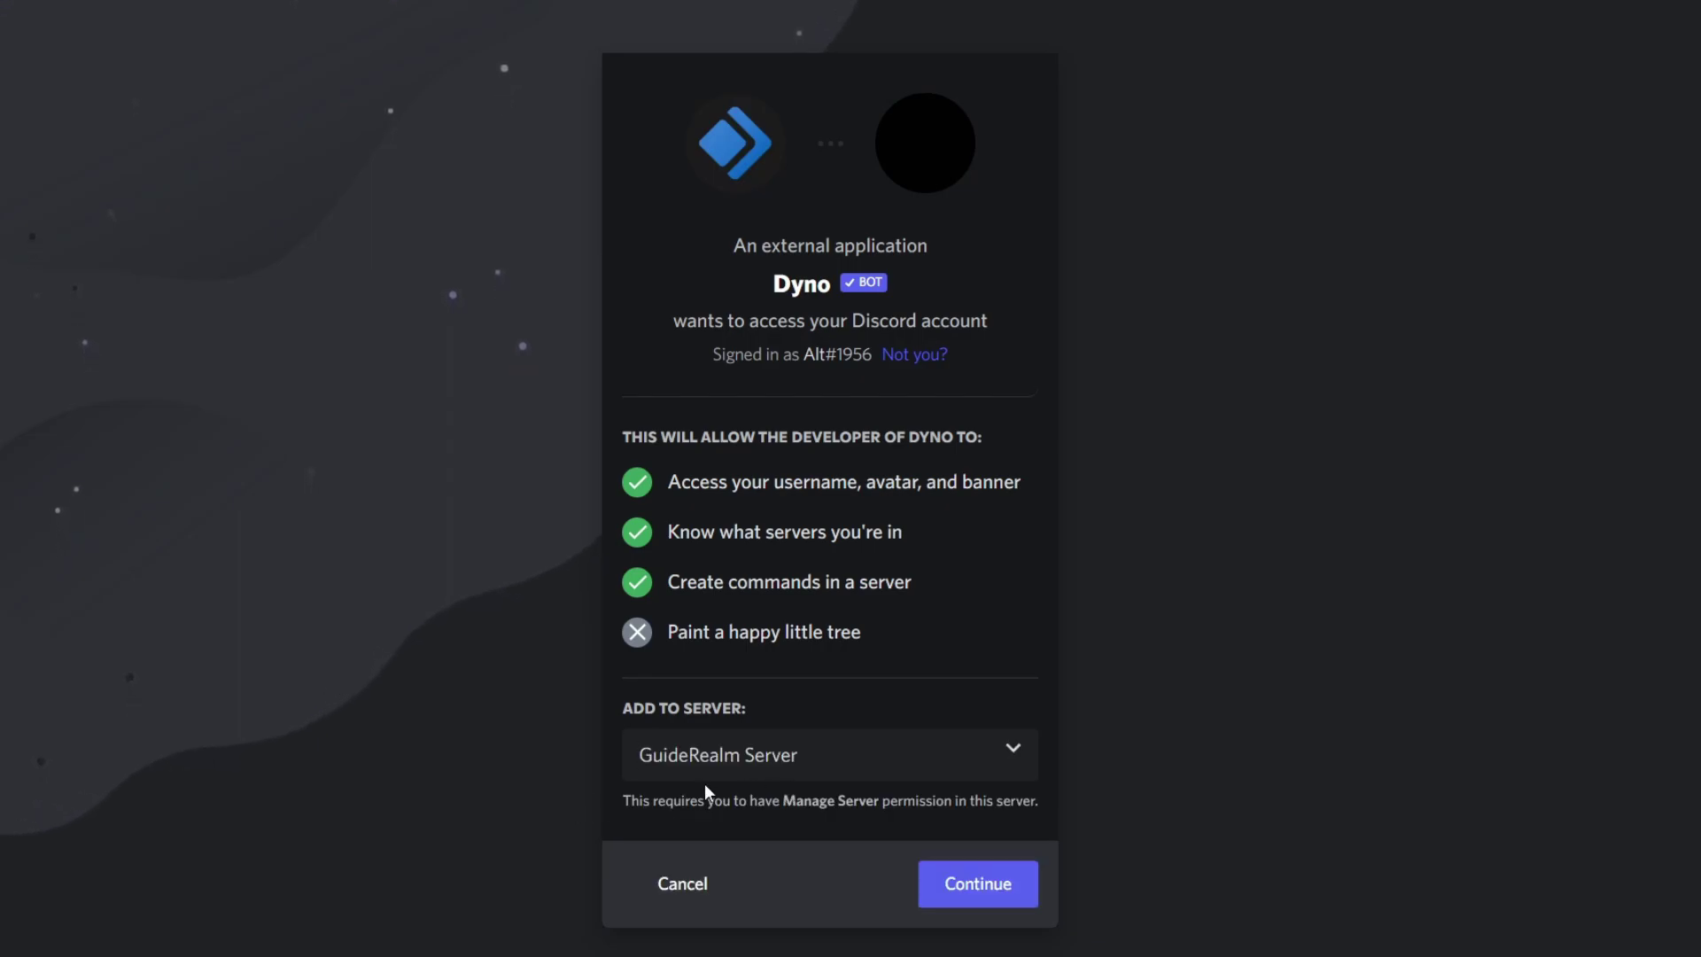
click(956, 902)
scroll(736, 794, down, 7)
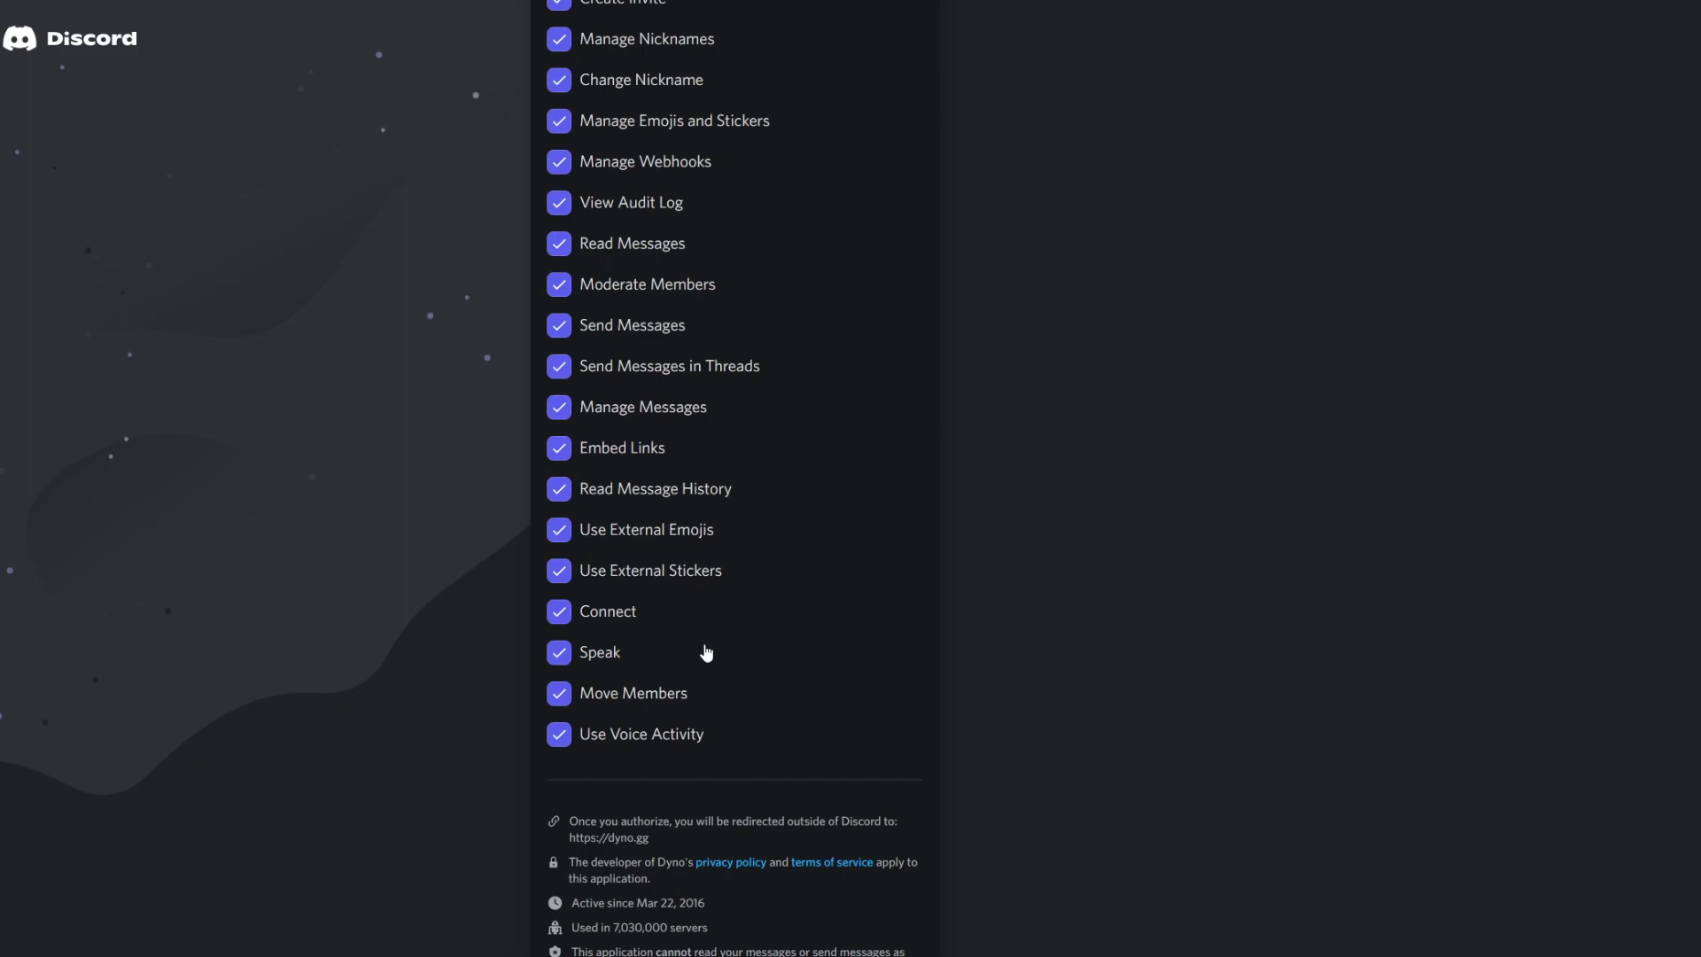
scroll(738, 469, down, 1)
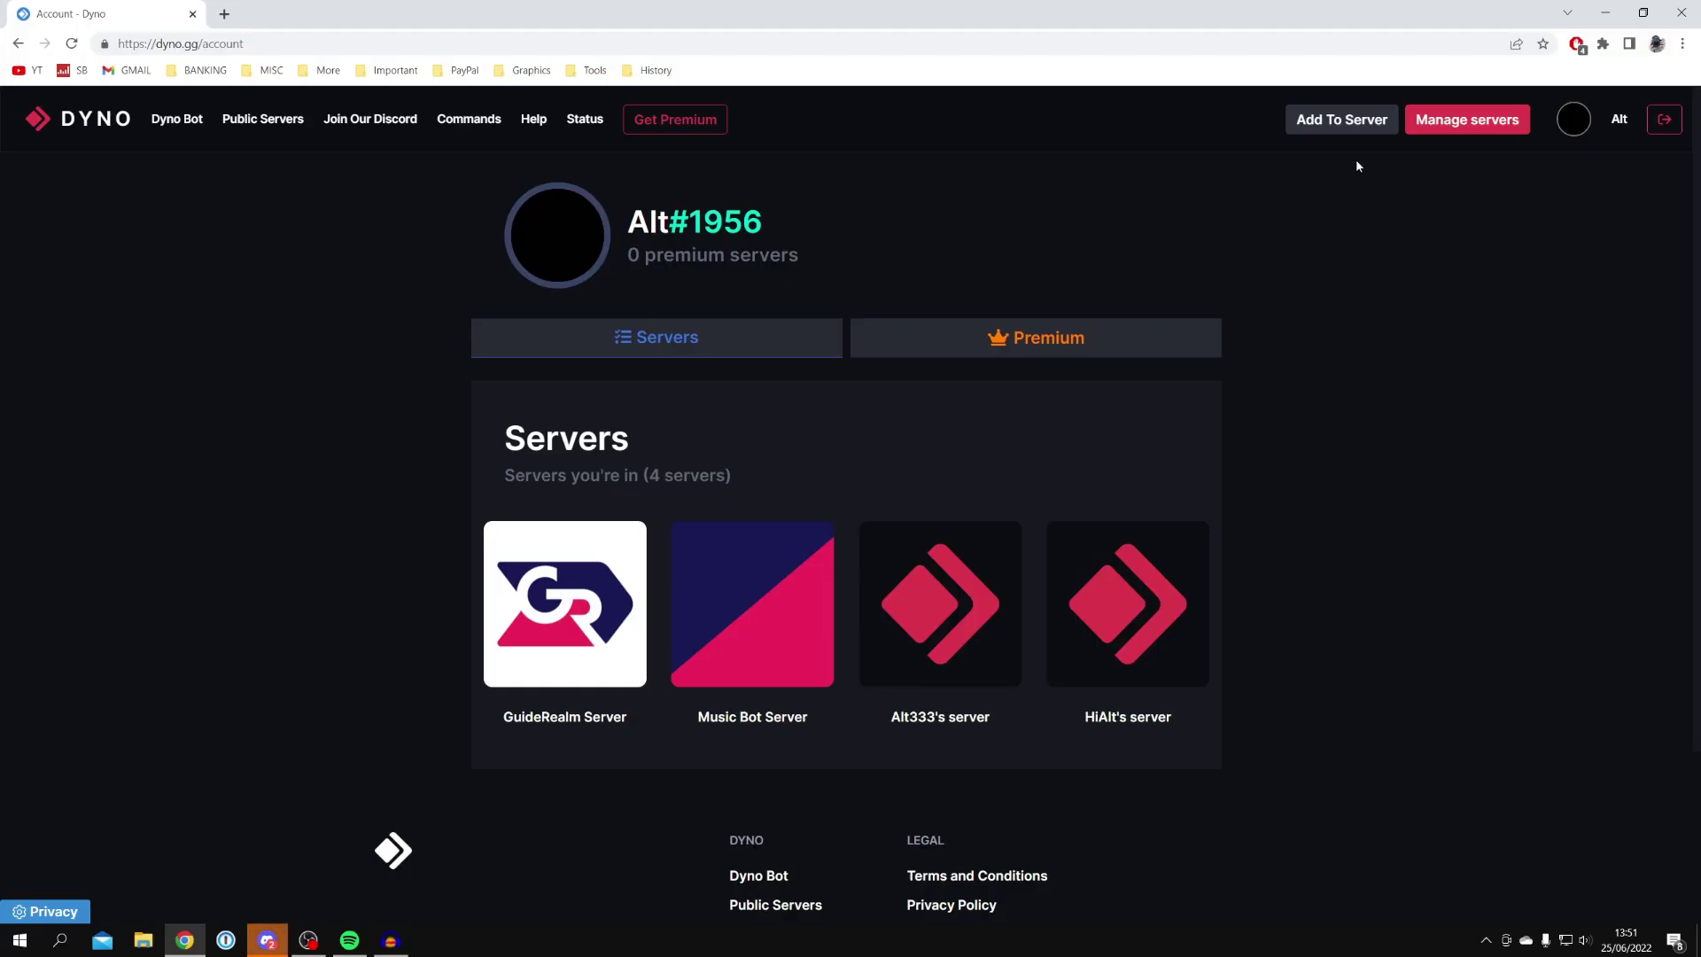
- Switch to Discord and check GuideRealm Server for the Dyno bot's arrival
click(268, 939)
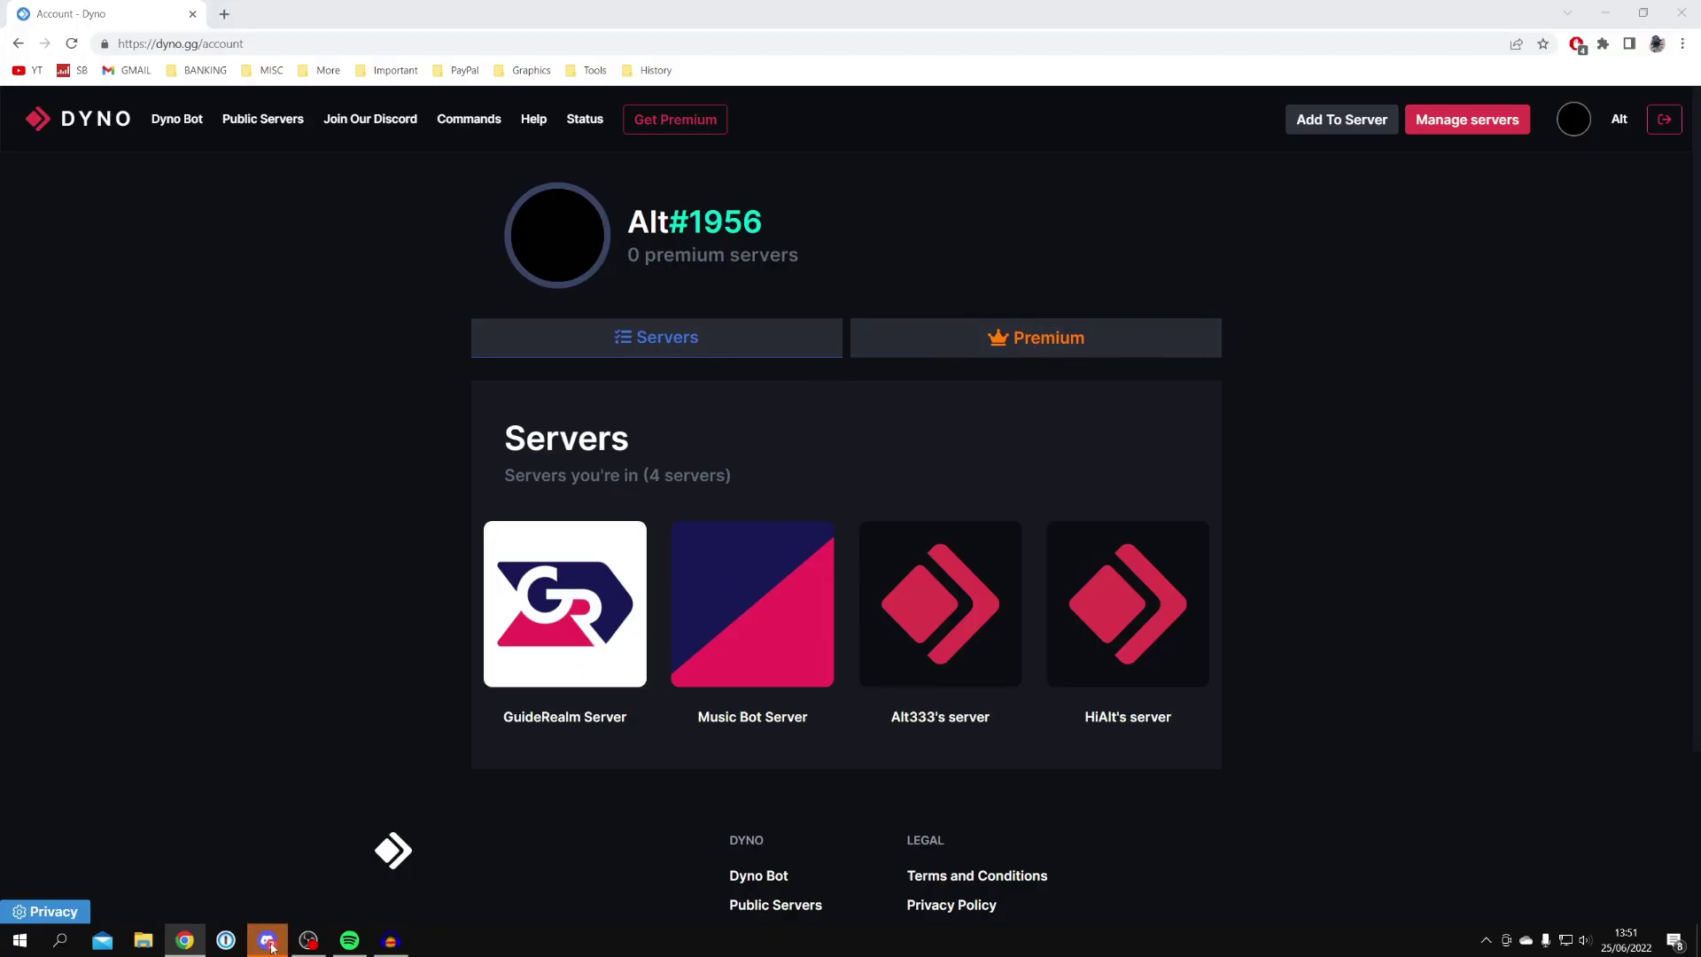
click(37, 178)
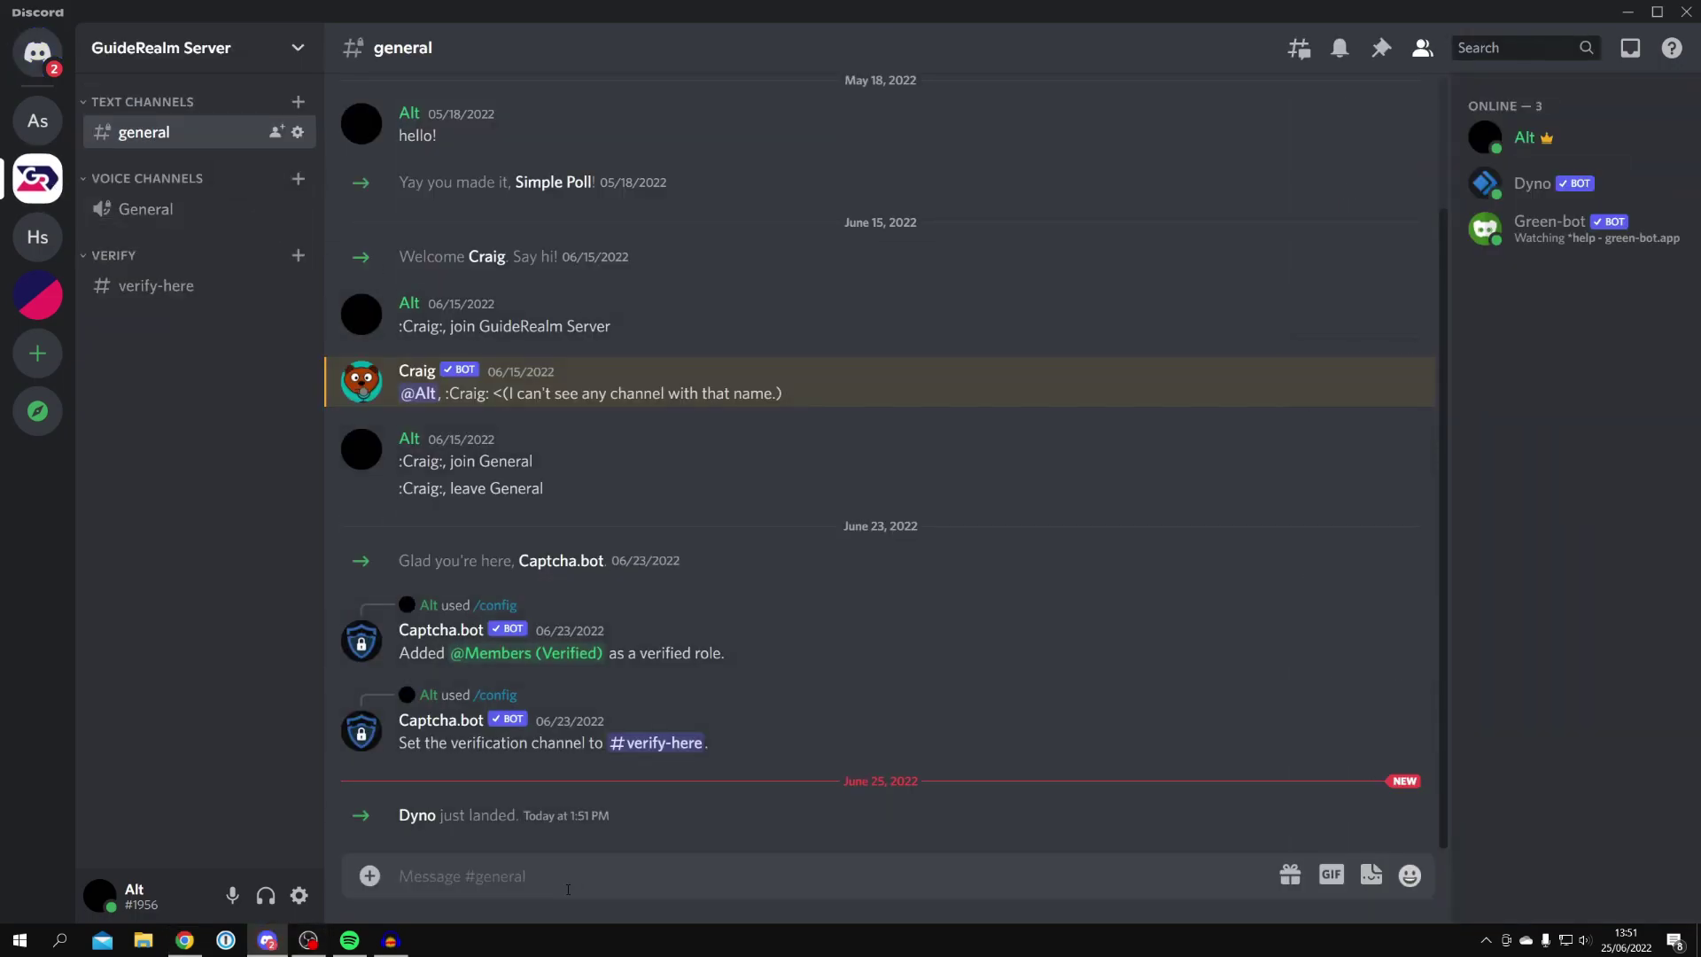
- Return to Chrome, open GuideRealm Server's Dyno dashboard and advance through the setup wizard, leaving the prefix, timezone and updates channel at their defaults
click(184, 939)
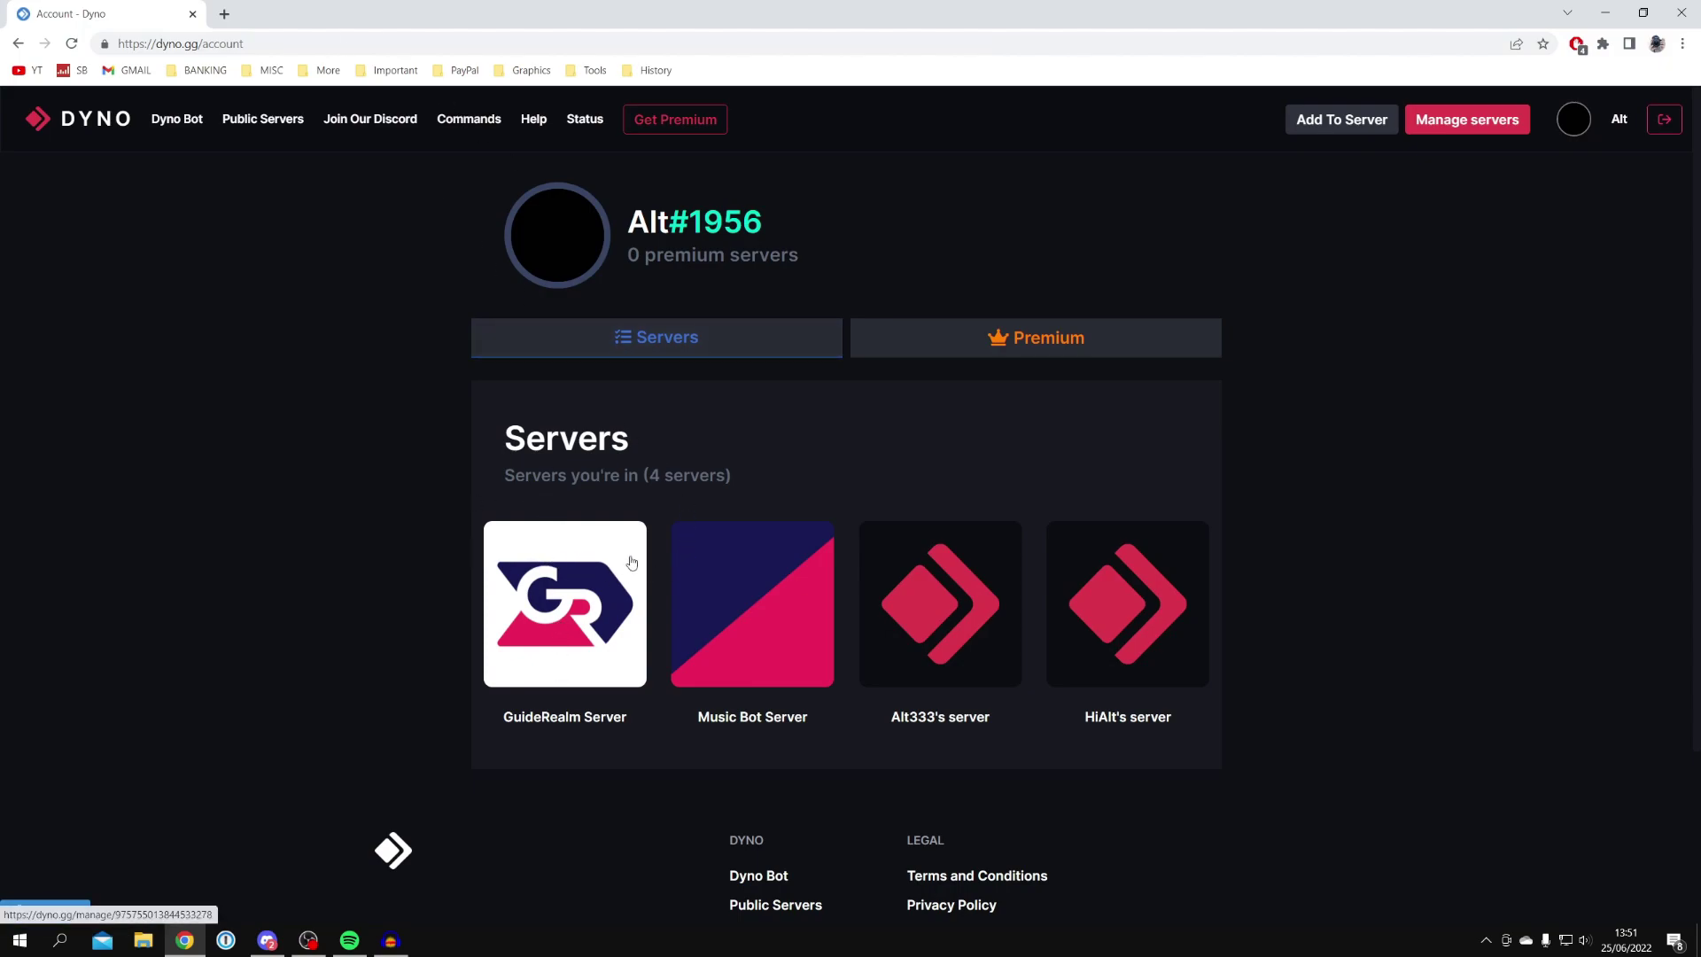
click(555, 608)
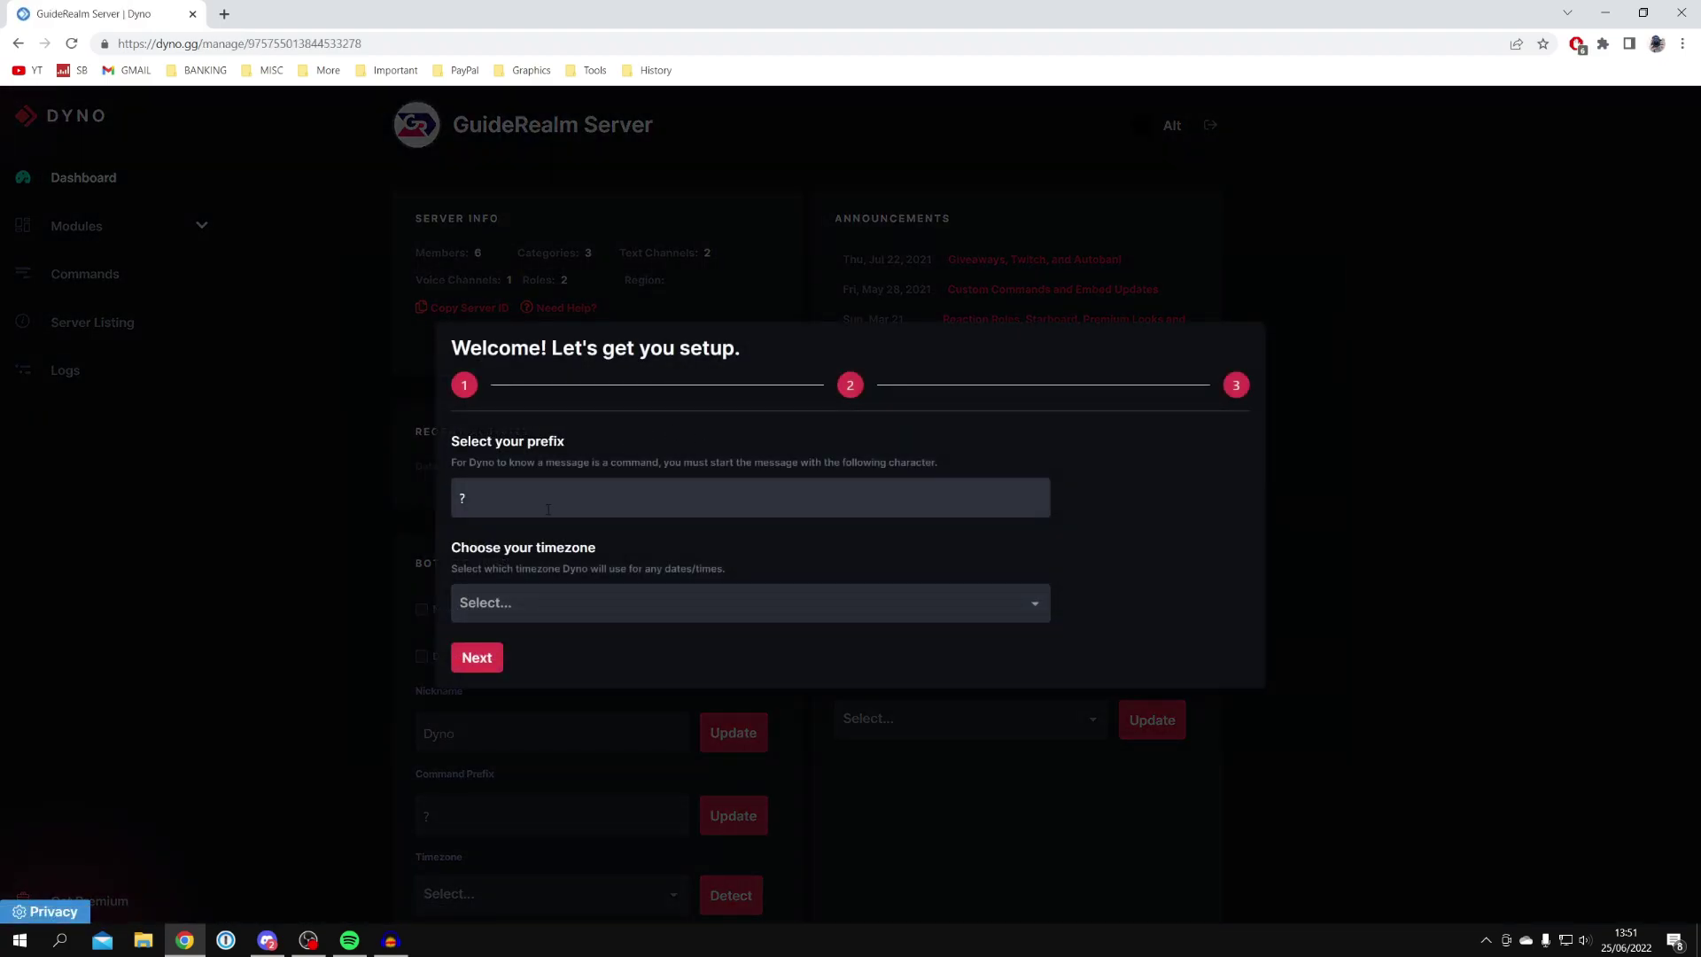
click(477, 659)
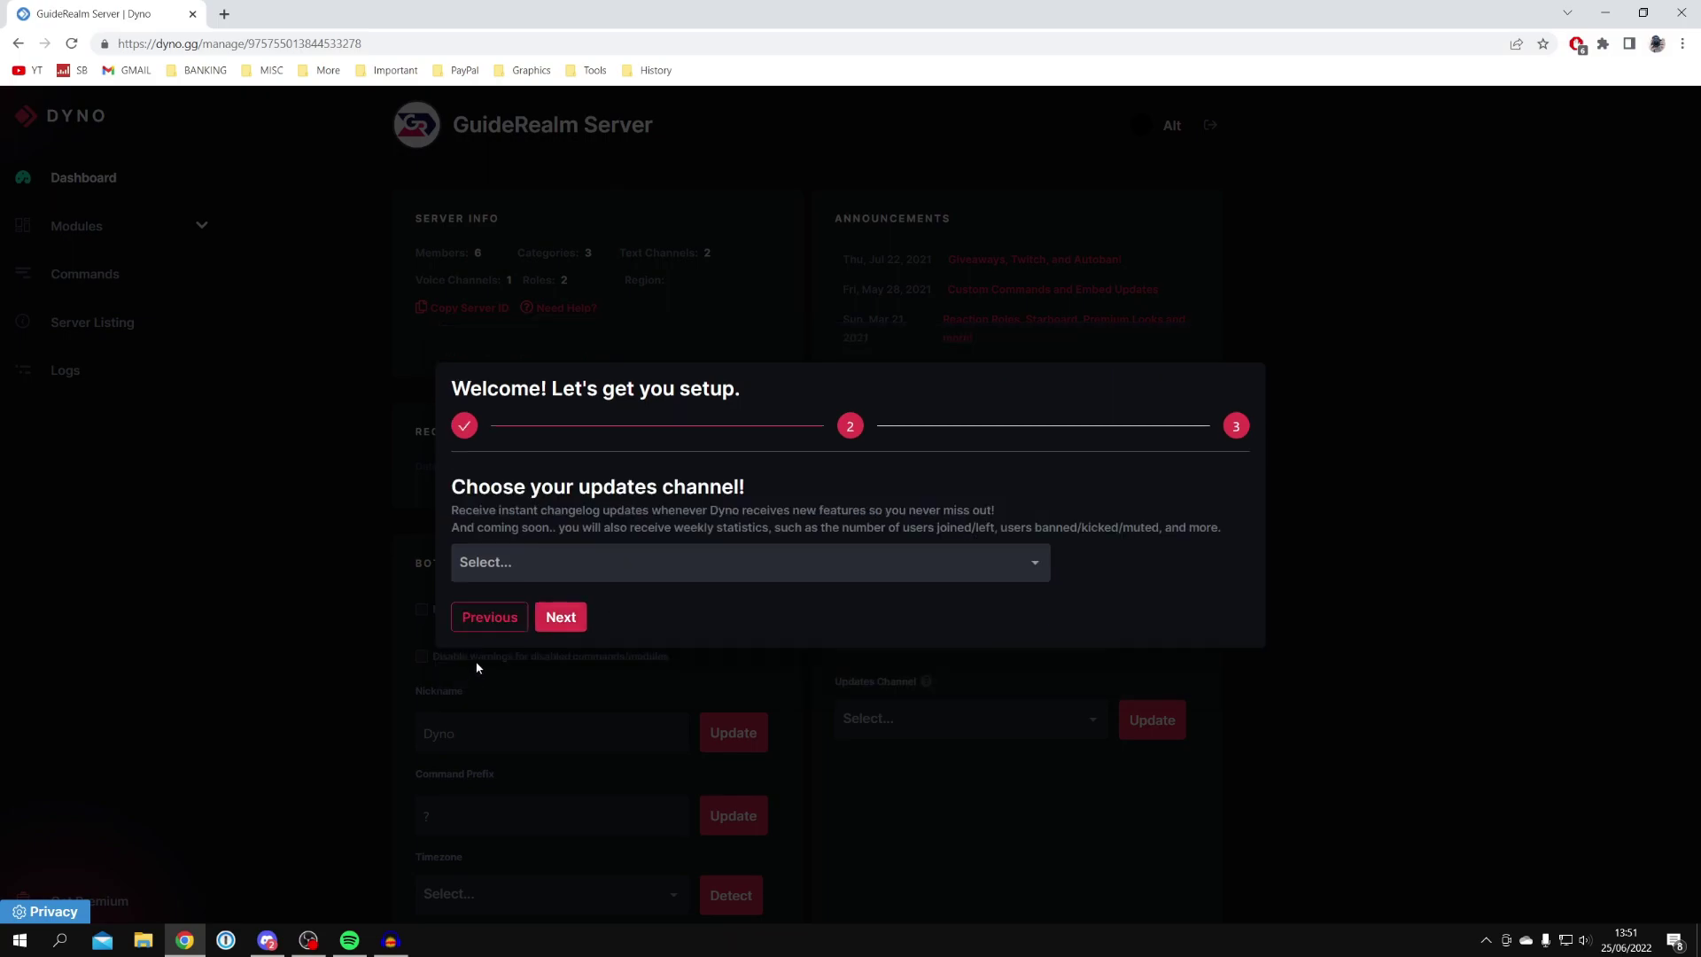
click(571, 625)
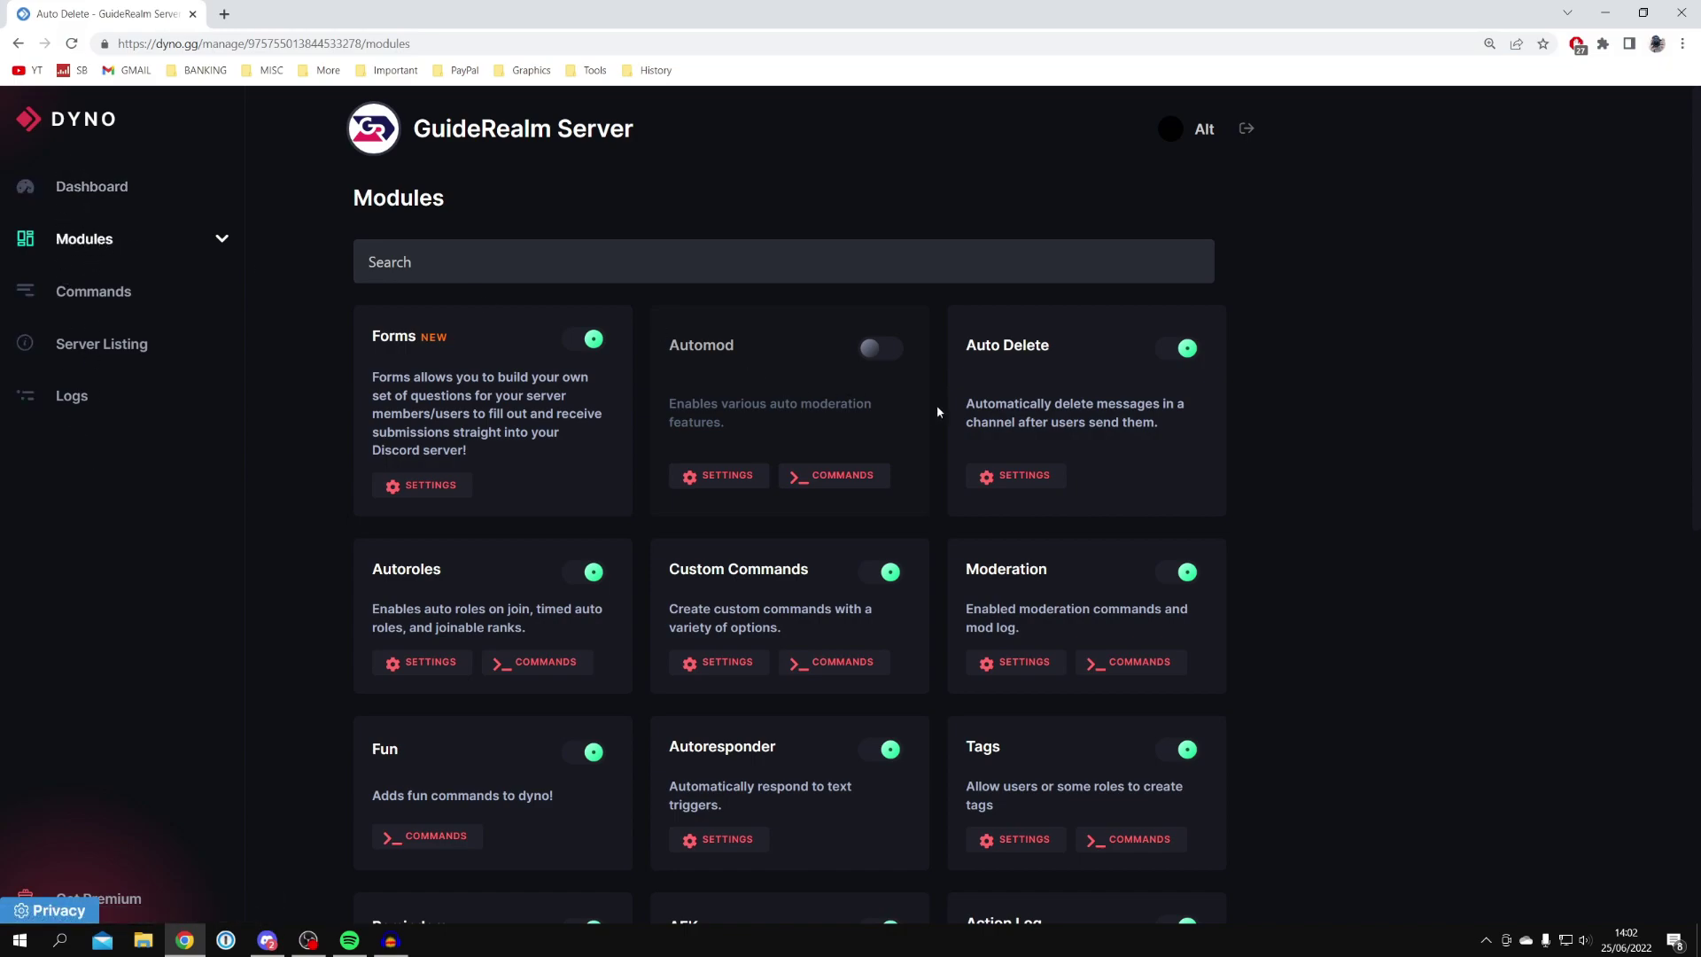
- Look through the Dyno modules and open the settings of the Auto Delete module
scroll(1050, 349, down, 8)
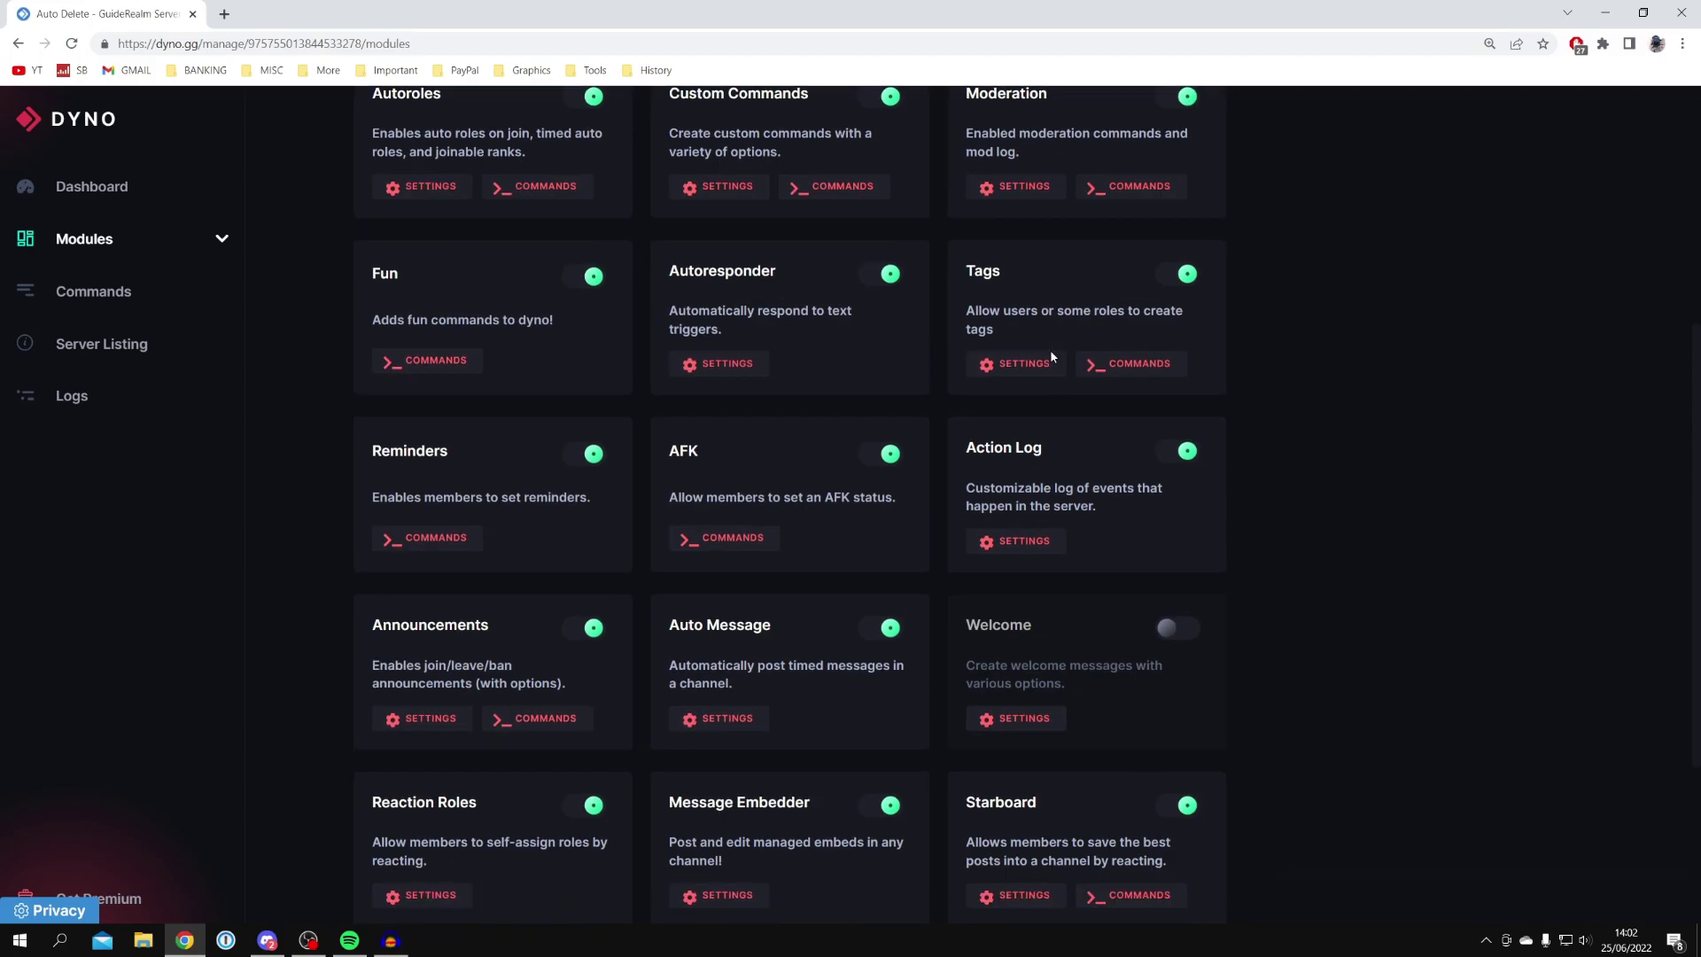
scroll(484, 721, up, 7)
scroll(483, 721, up, 2)
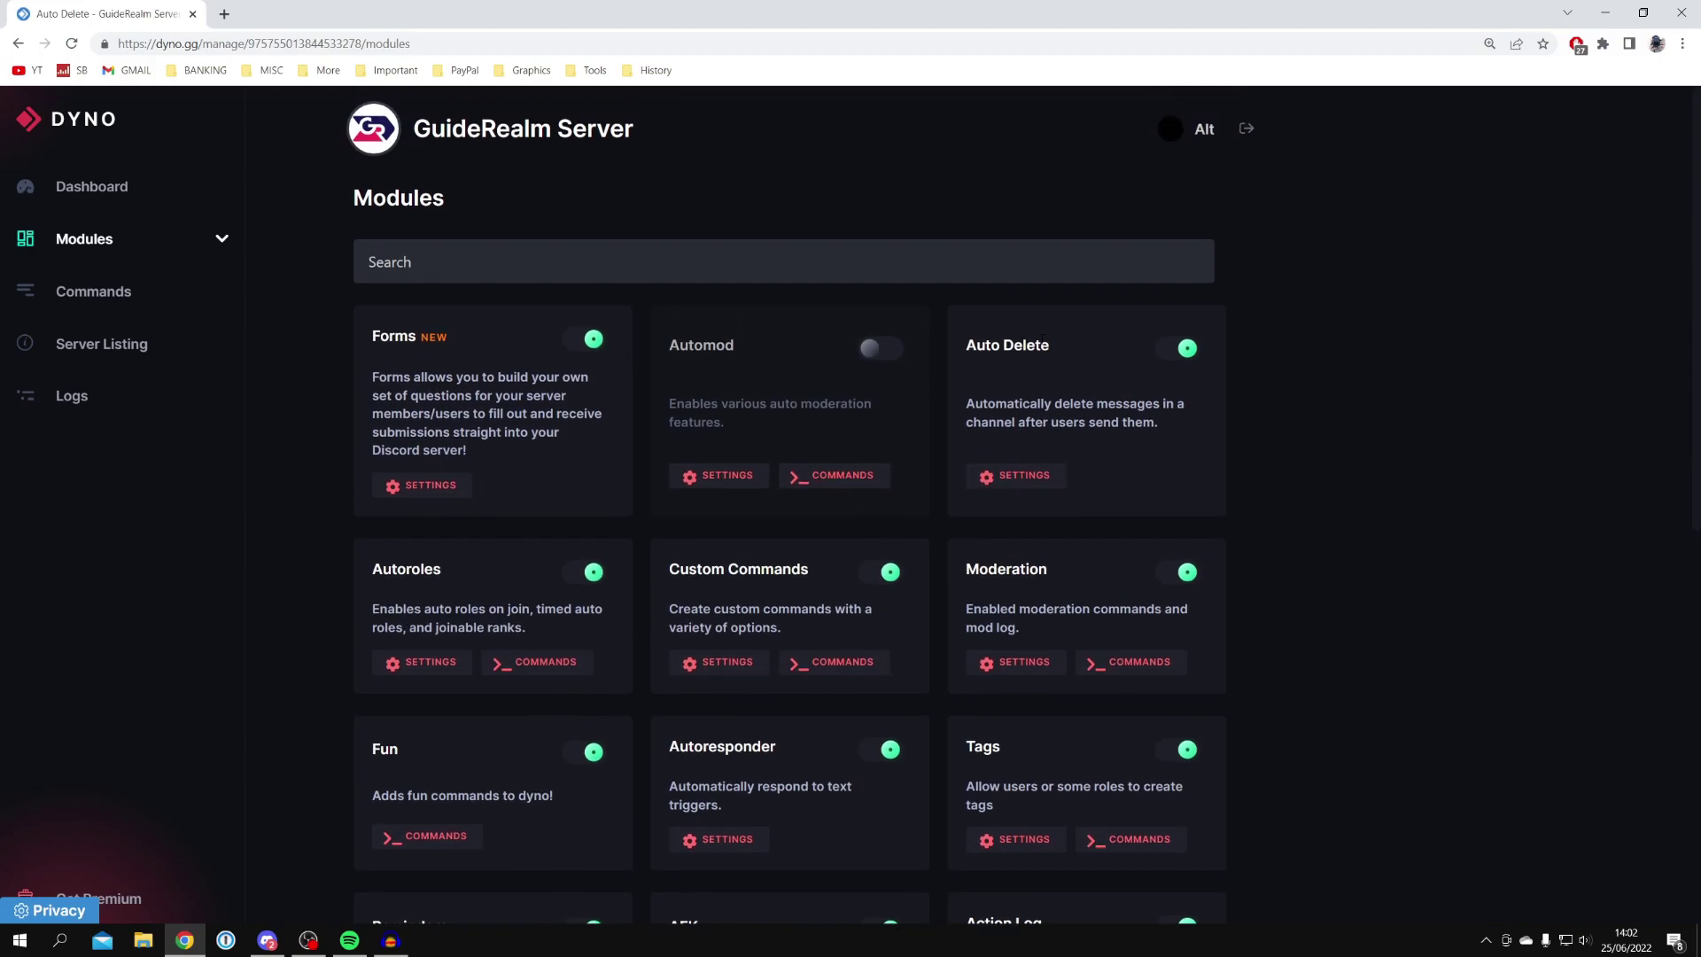
scroll(1004, 492, down, 8)
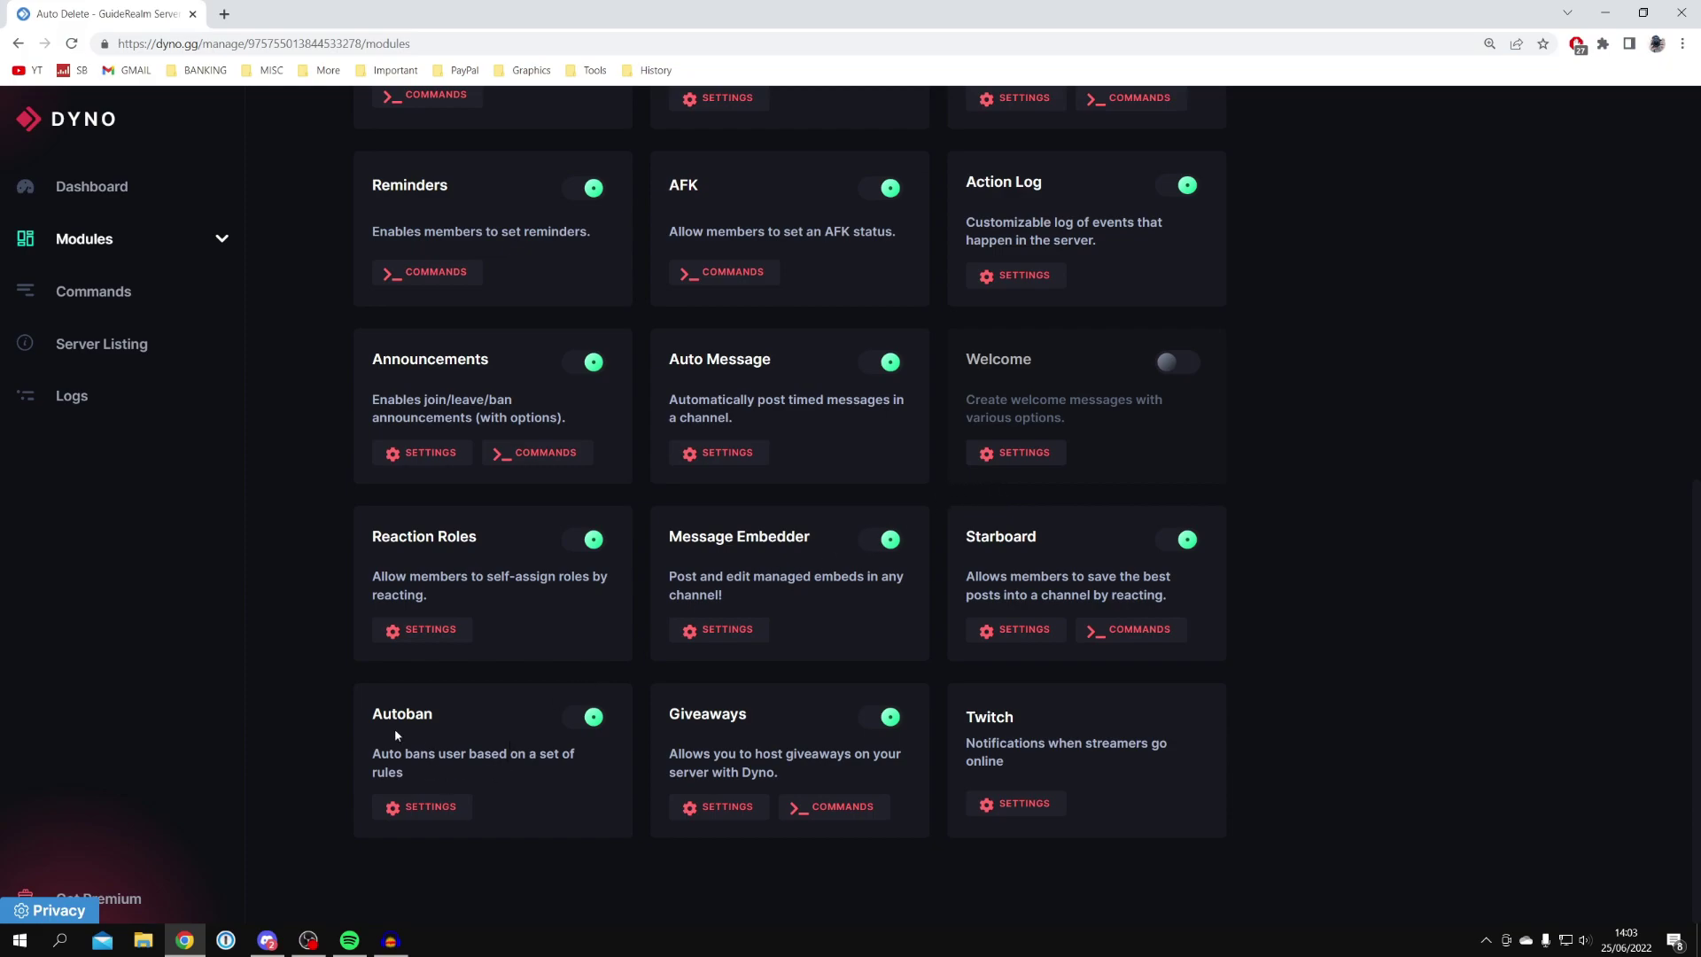
scroll(503, 718, up, 8)
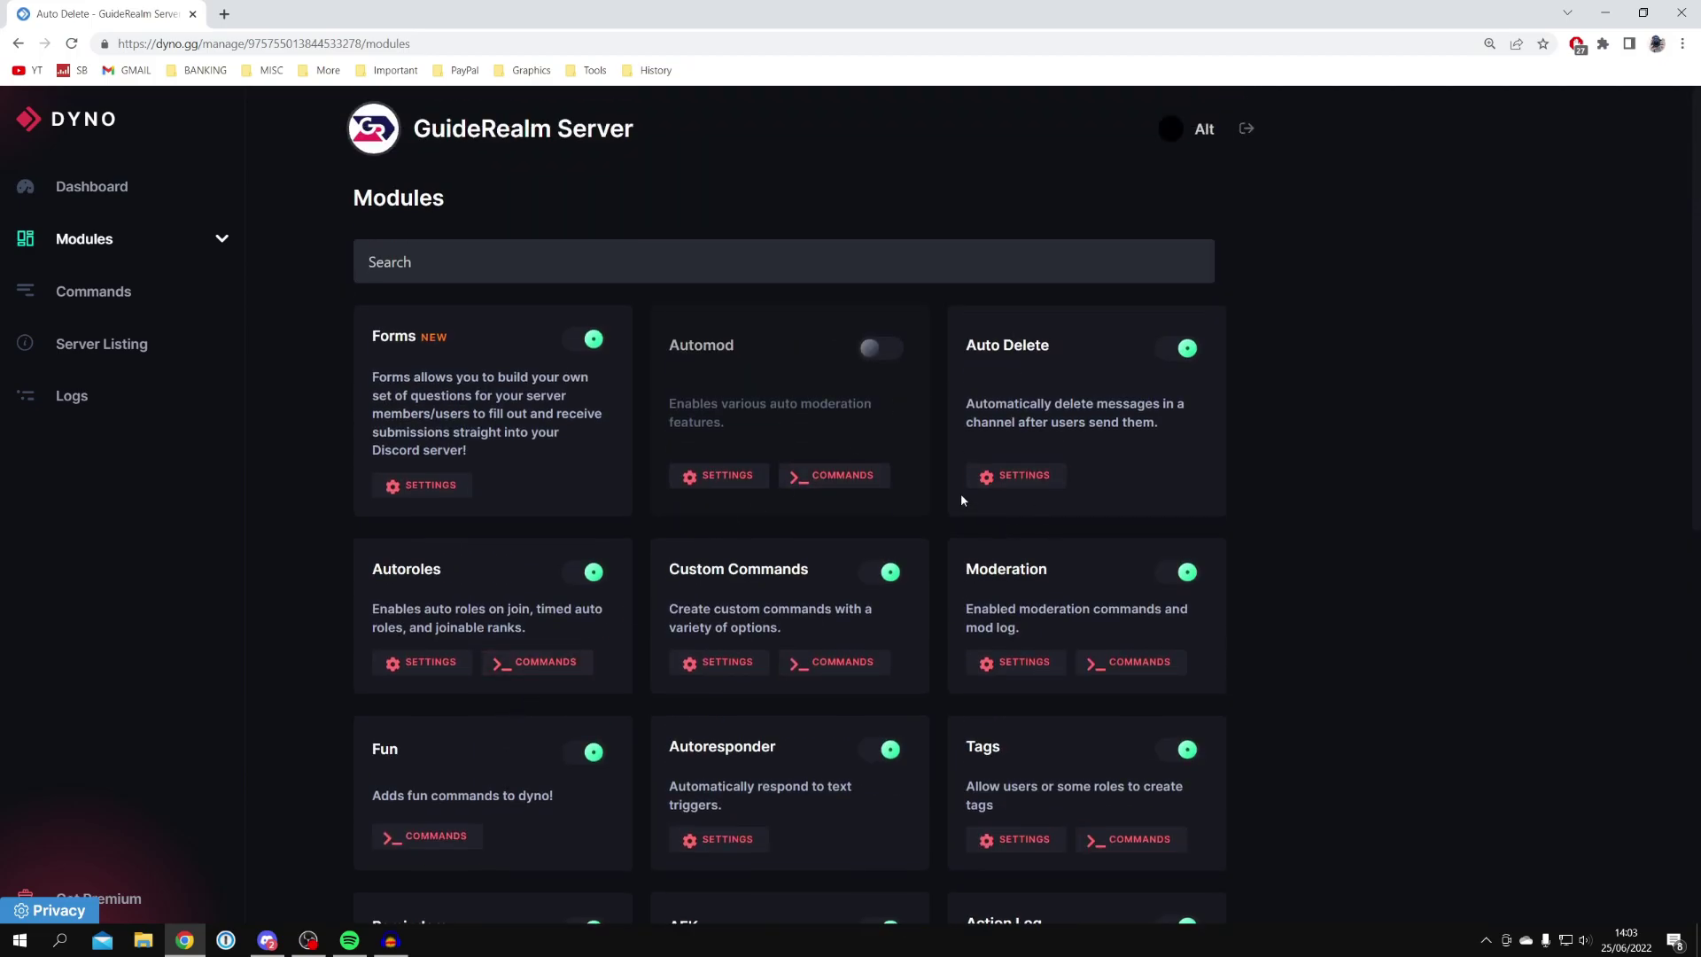
click(1018, 476)
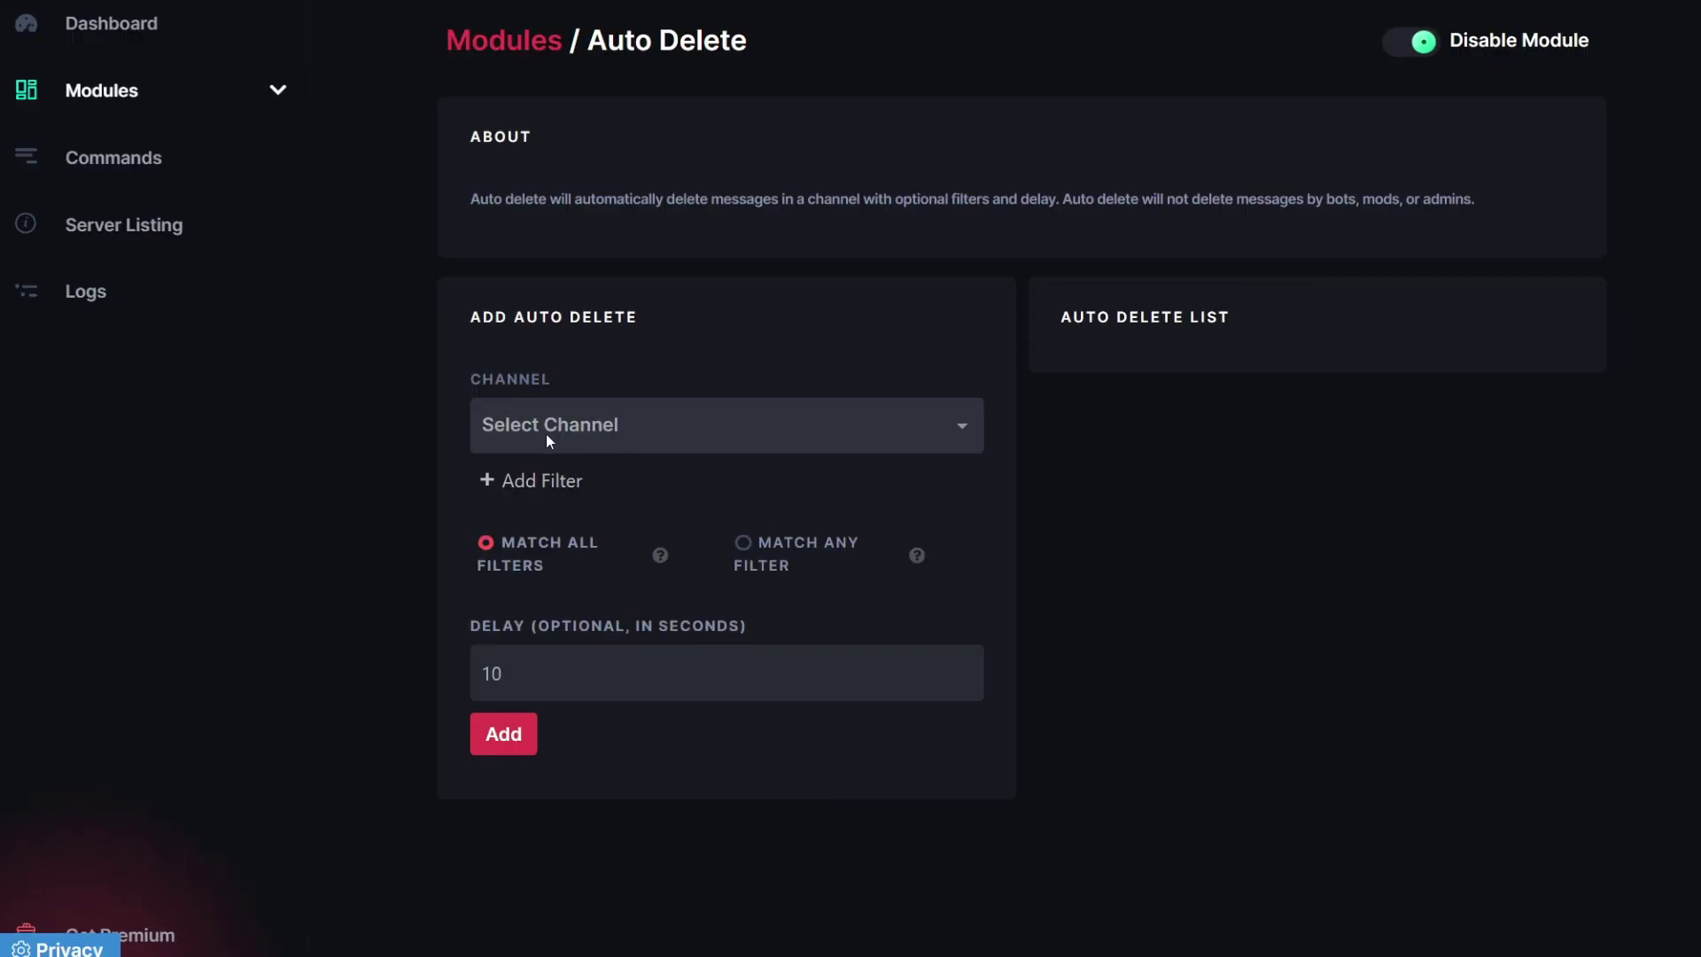
- Set the auto-delete channel to general and add an Exact Text filter with the text "test"
click(515, 510)
click(431, 547)
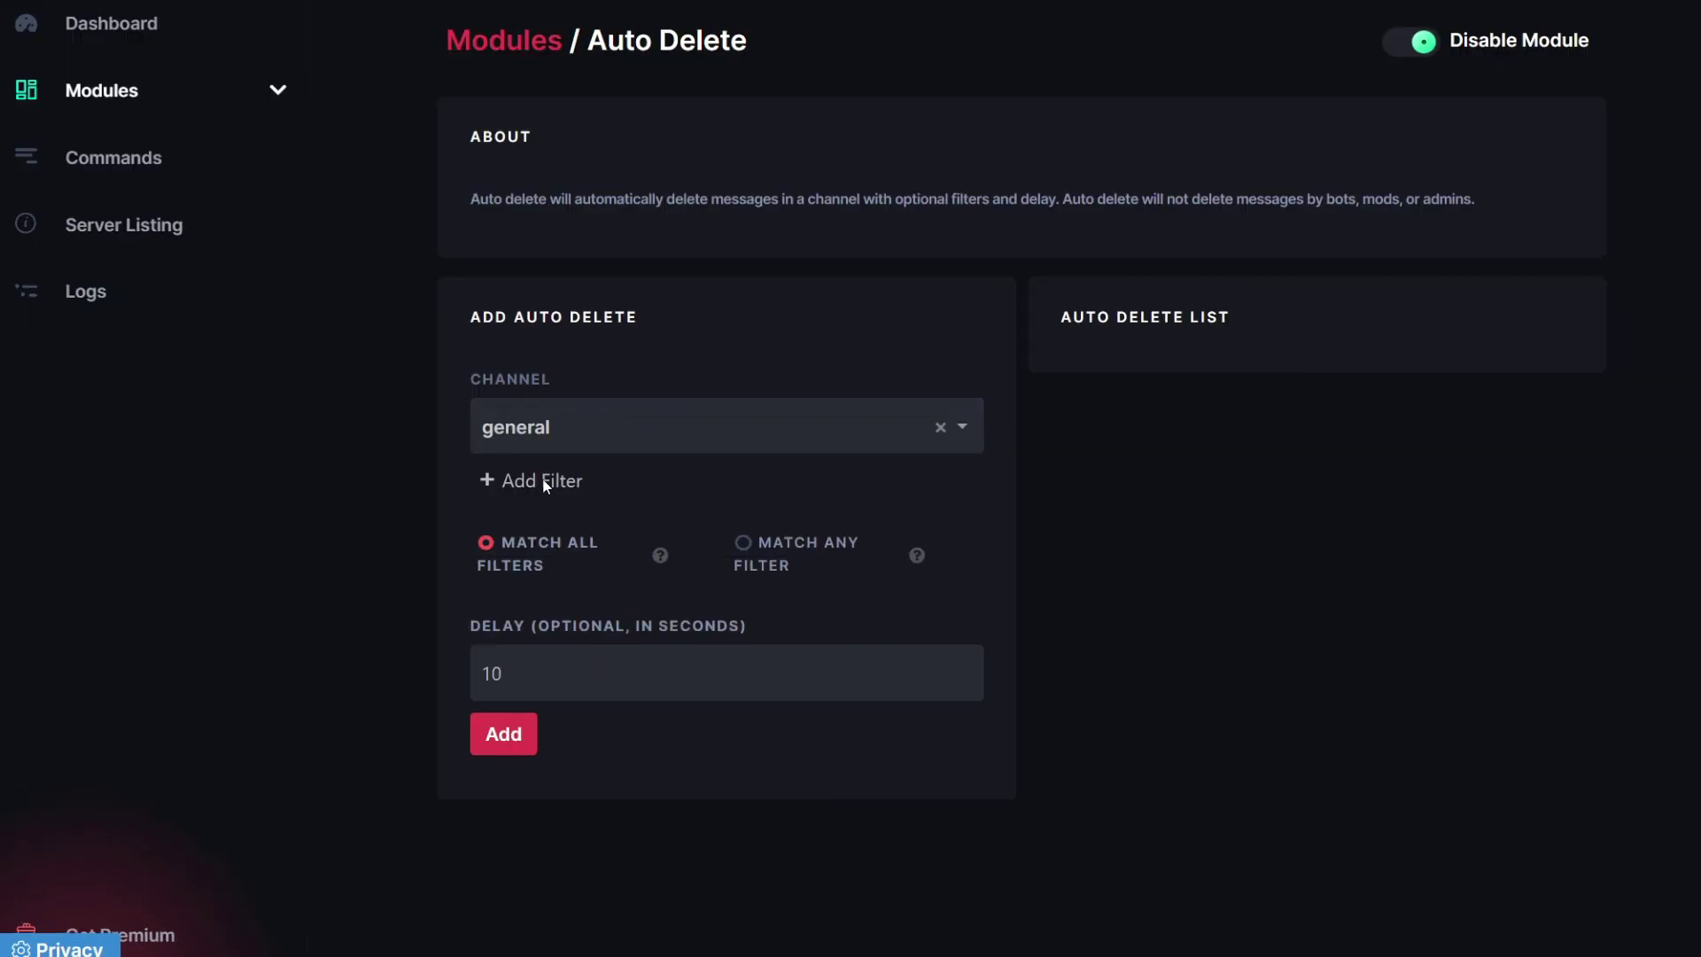
click(487, 486)
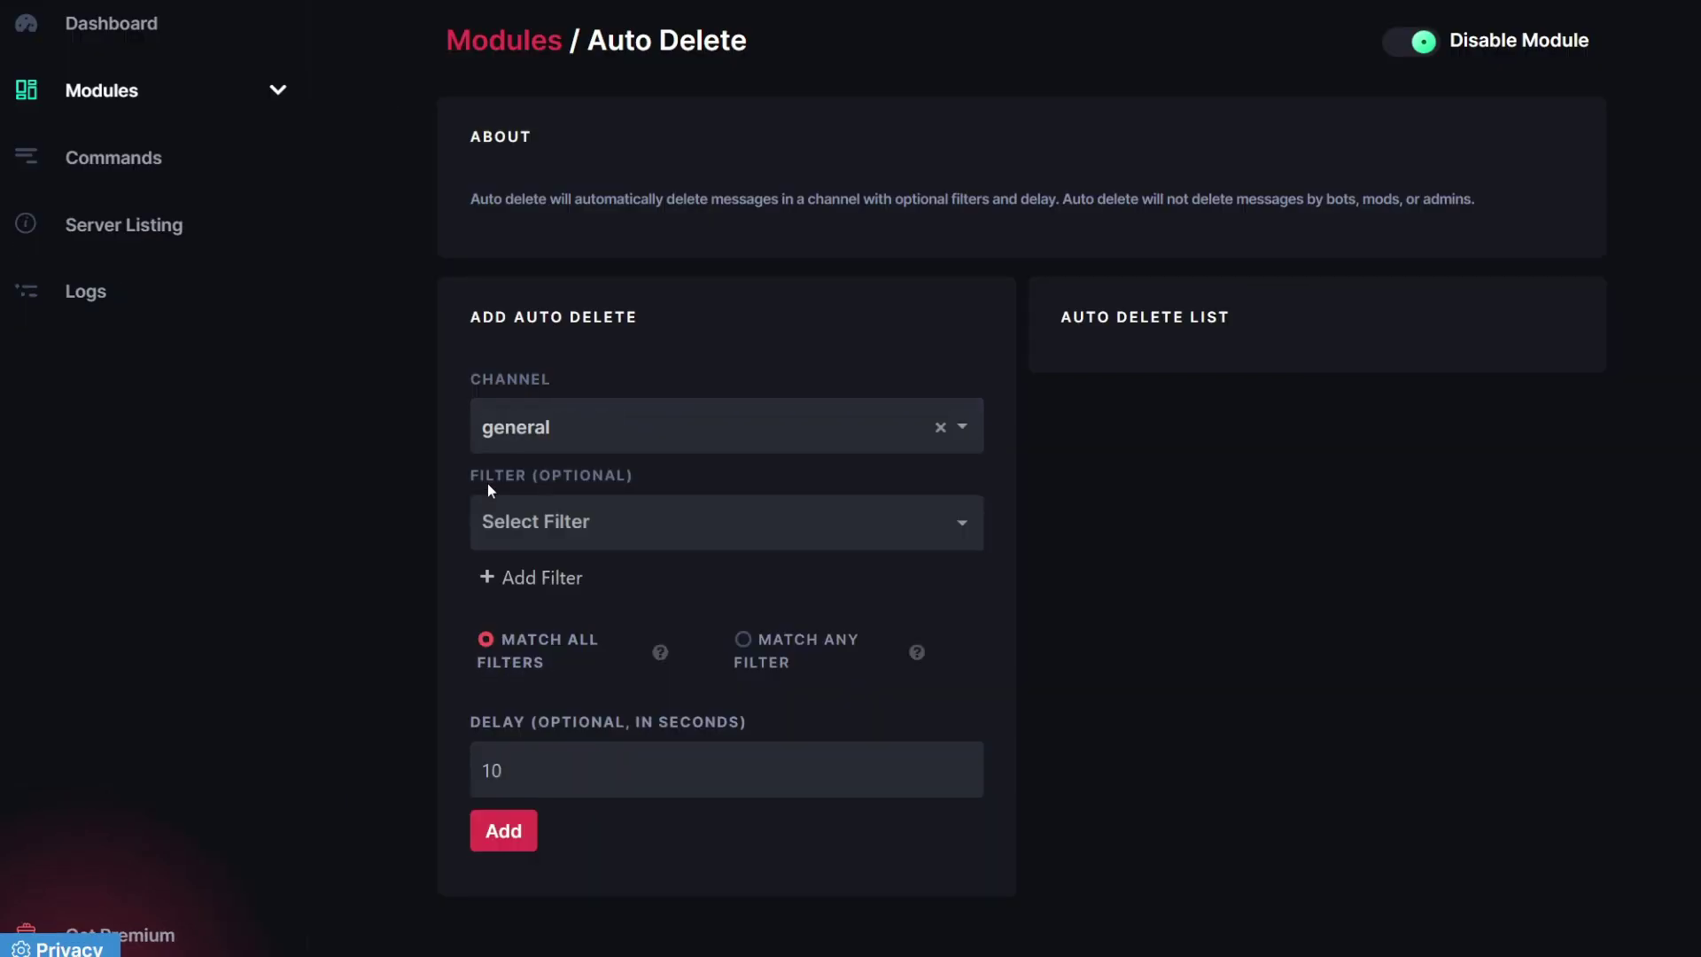
click(485, 520)
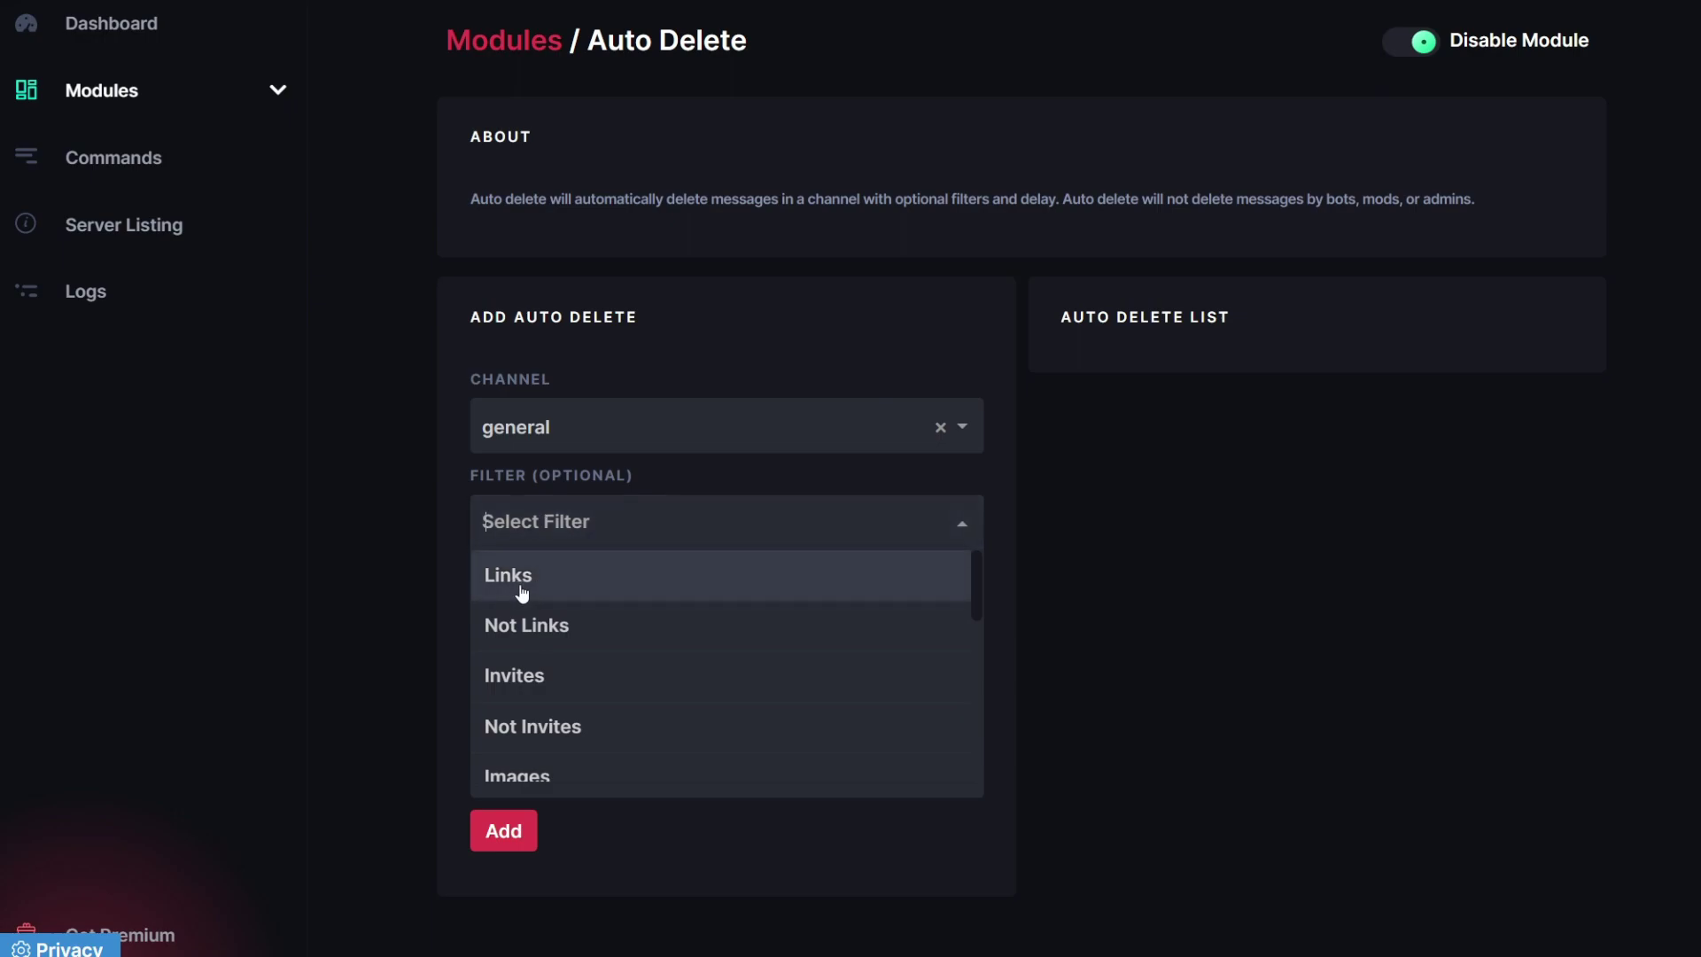
scroll(633, 611, down, 3)
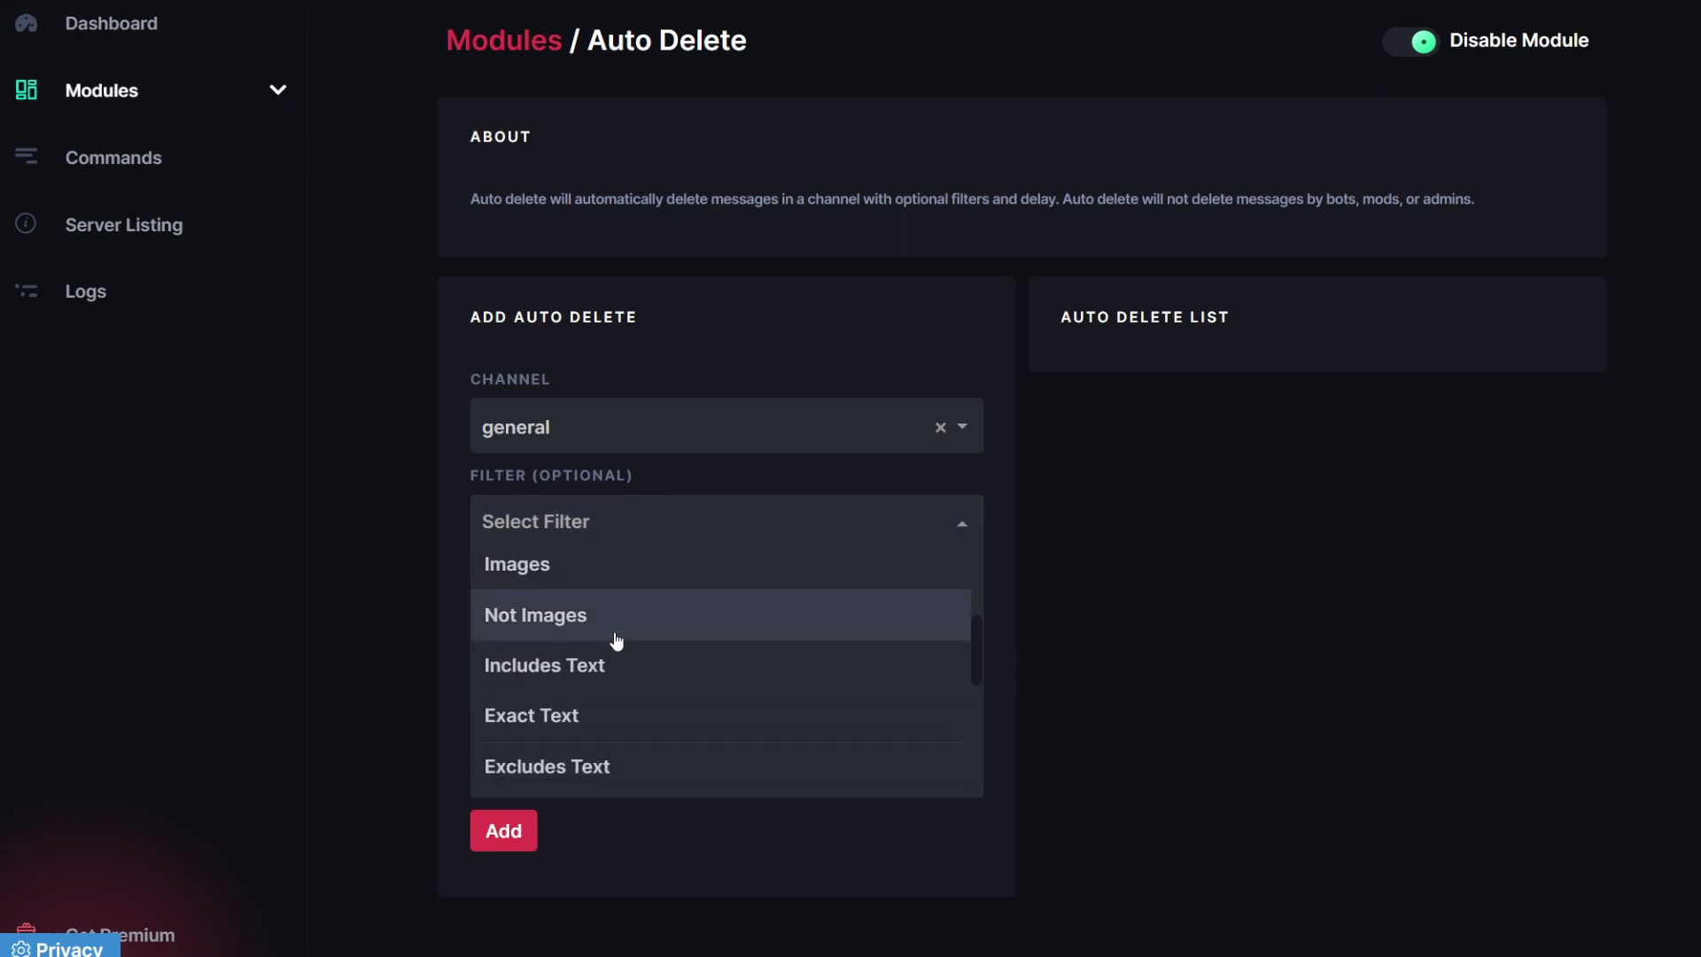
click(577, 714)
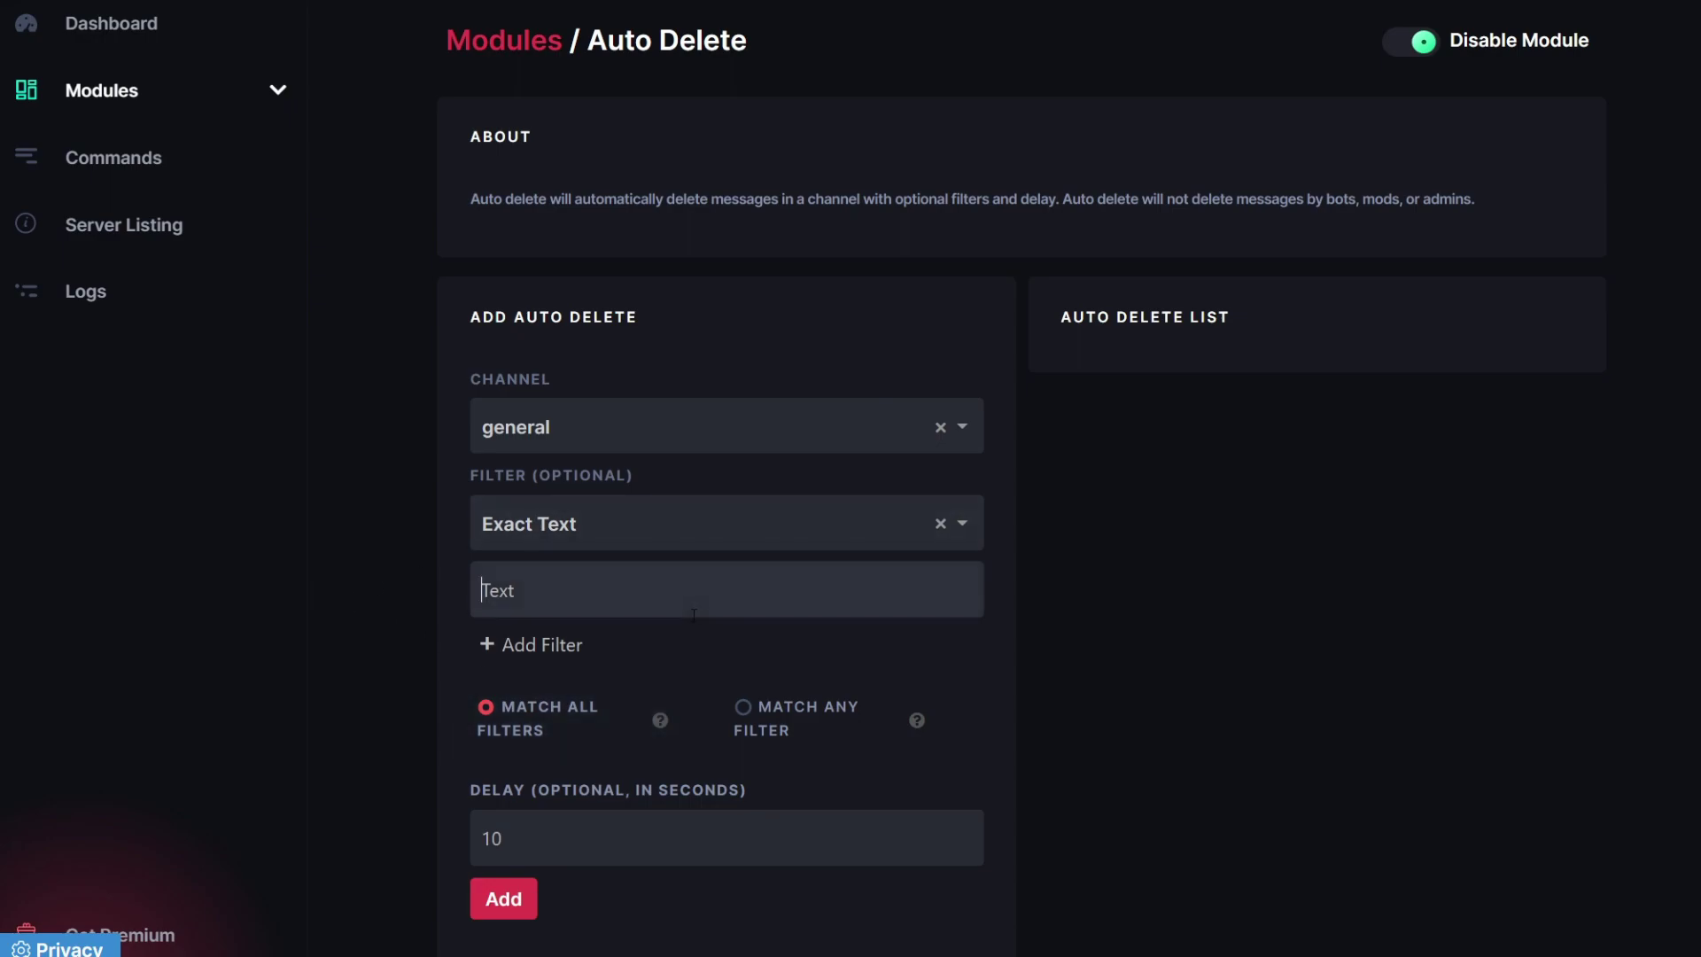
text(test)
- Add a second filter to the auto-delete rule and review the available filter types without choosing one
click(517, 646)
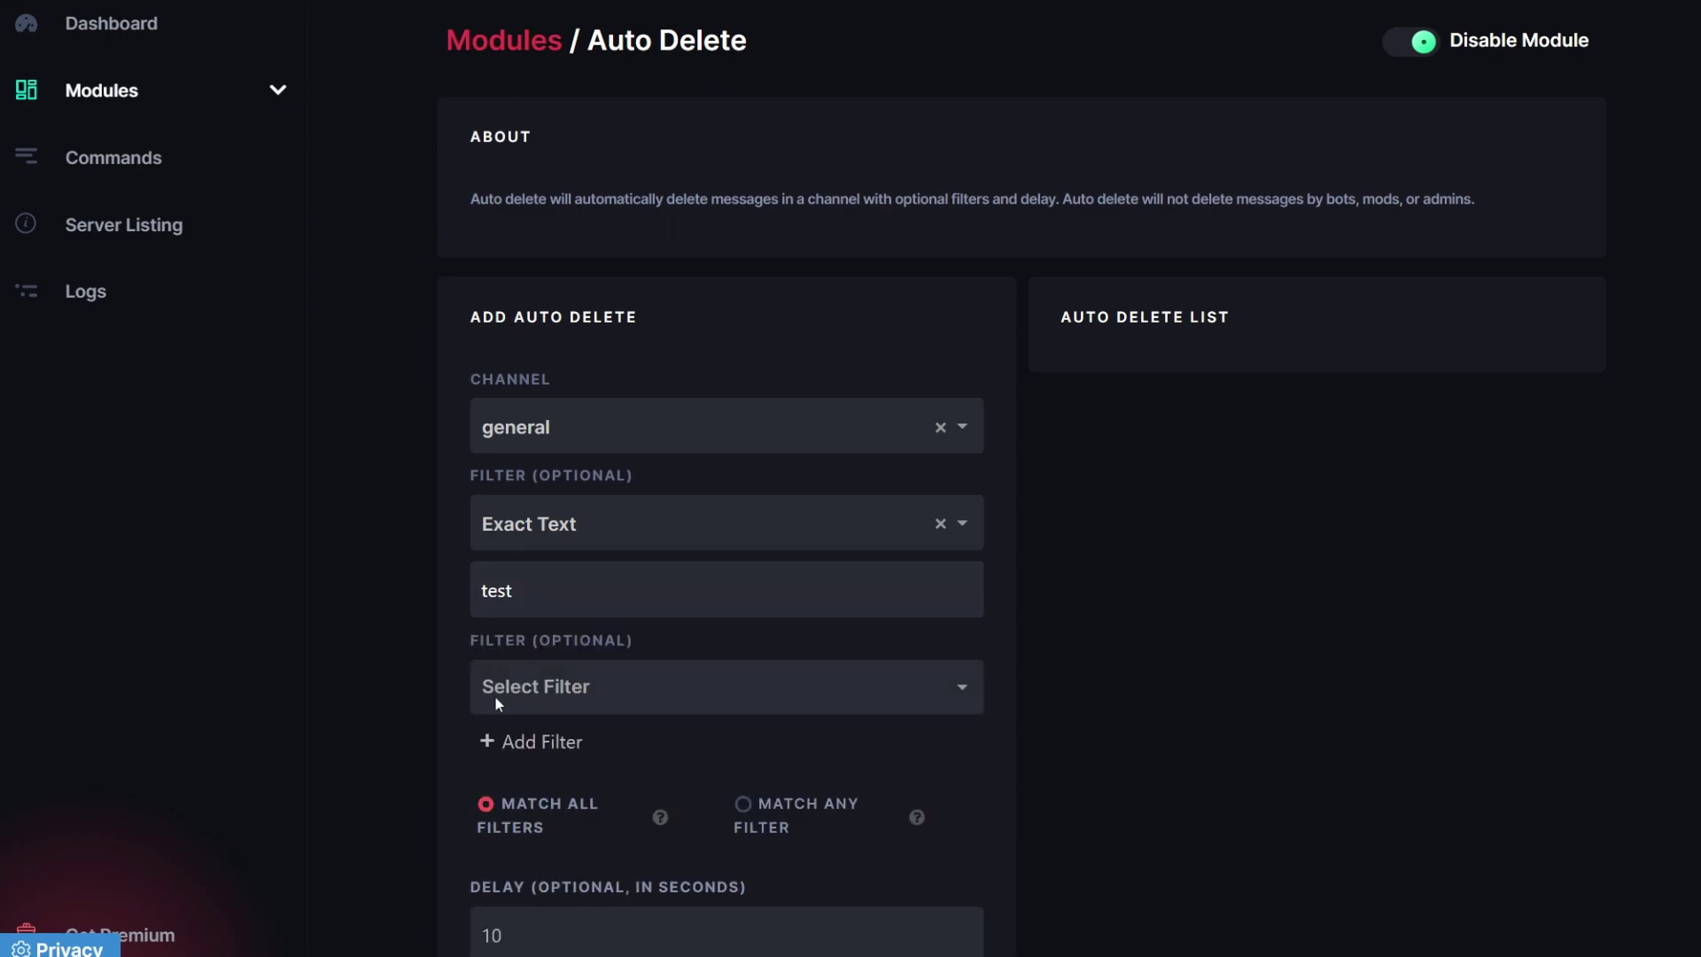
click(550, 697)
scroll(562, 735, down, 3)
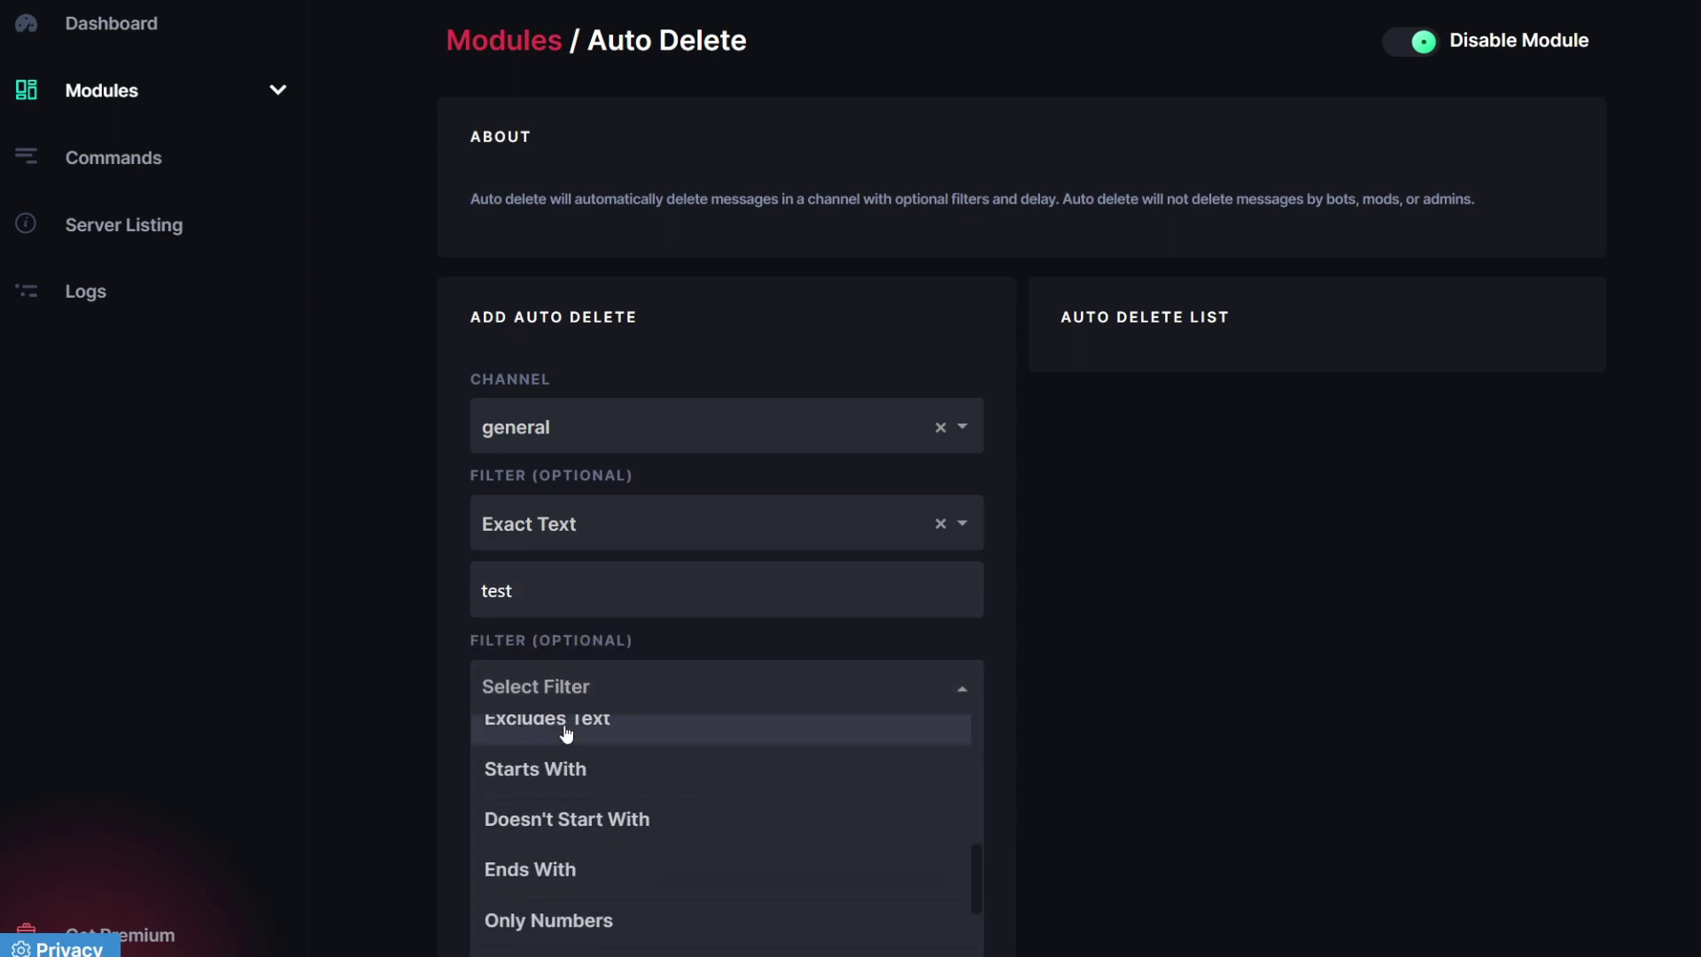
click(571, 606)
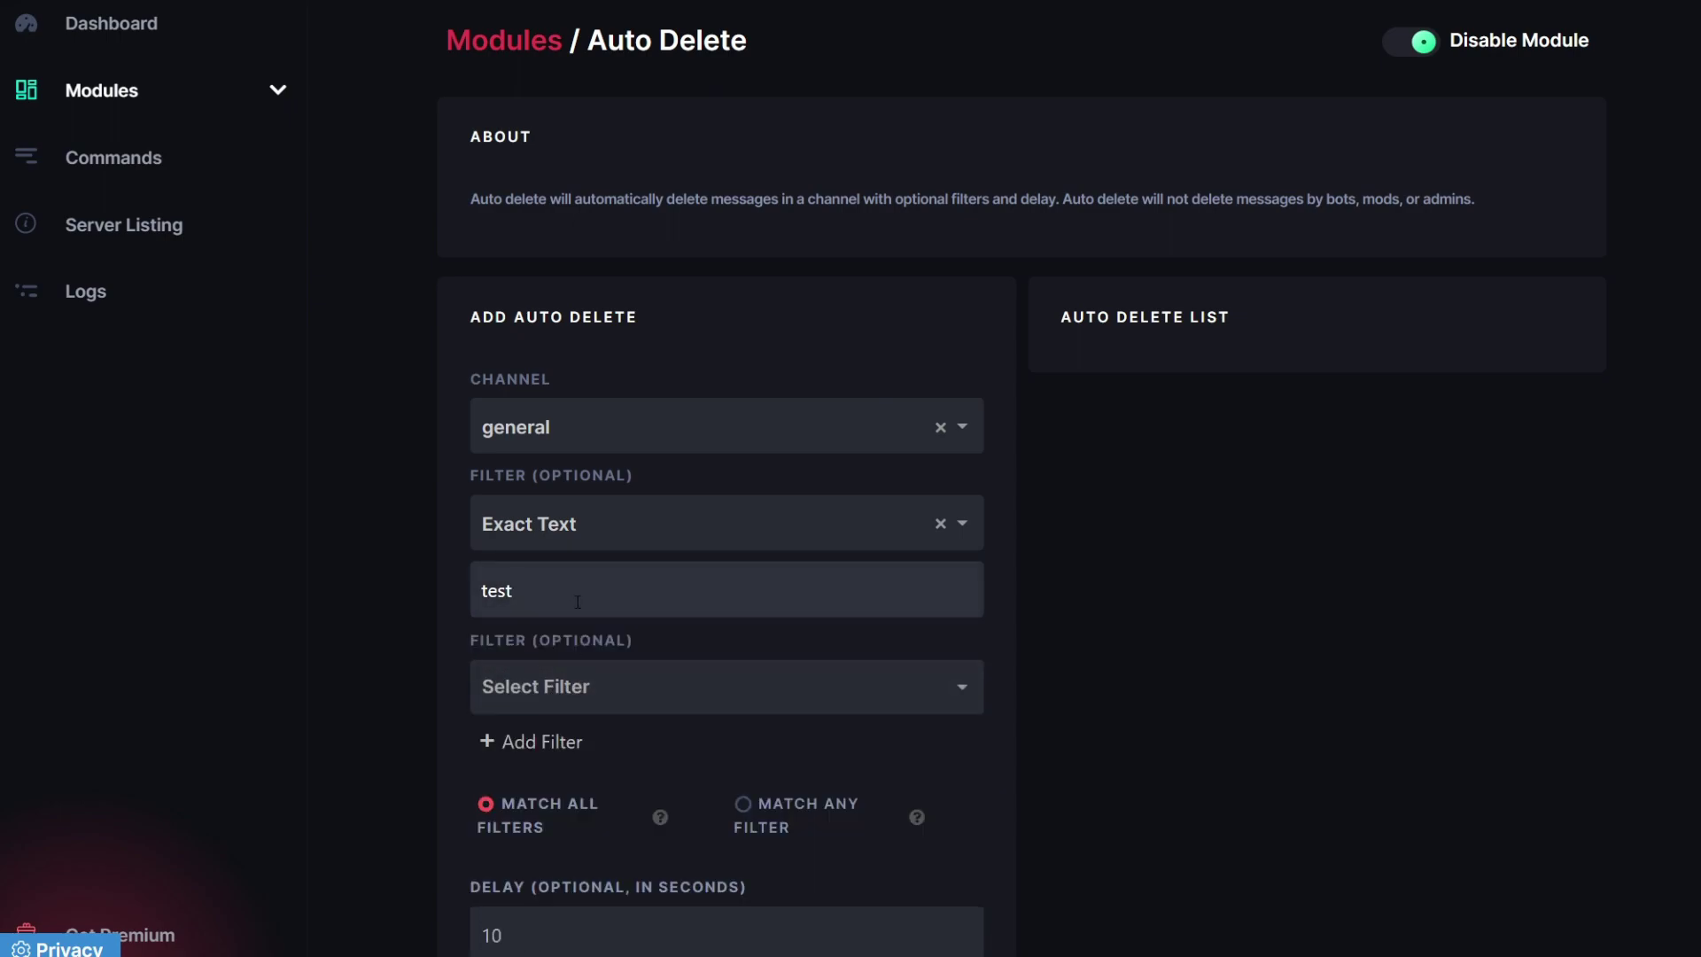
- Set the rule to match any filter and add it to the auto delete list
scroll(620, 620, down, 2)
click(735, 651)
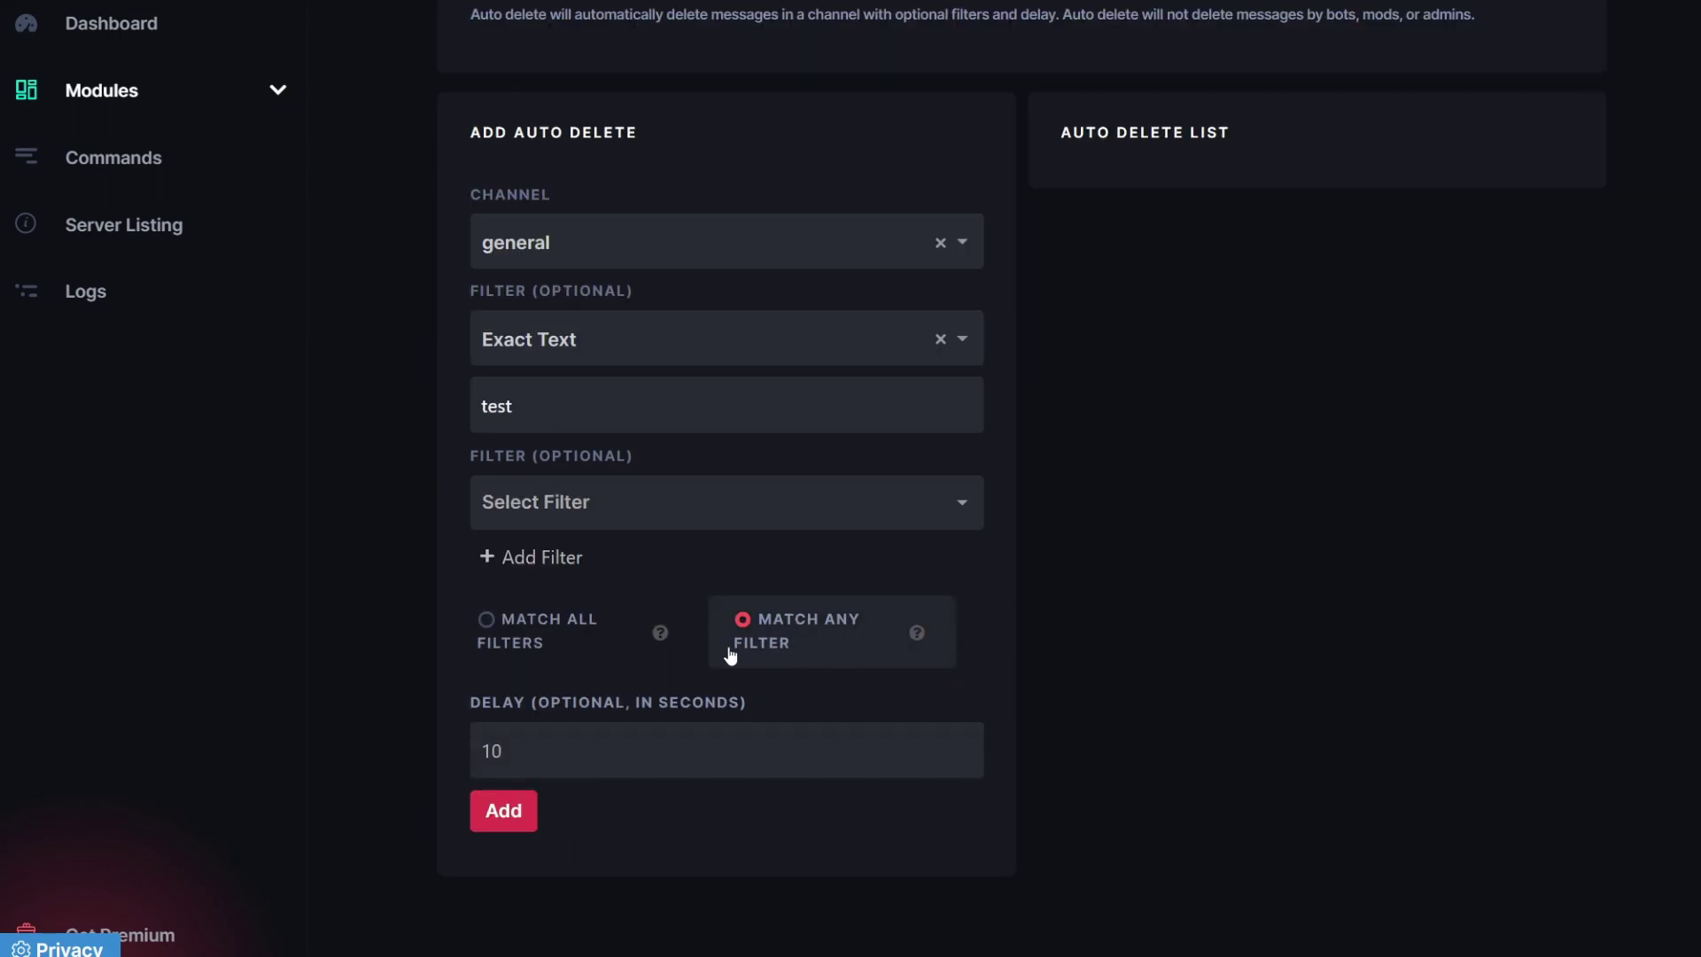
click(519, 819)
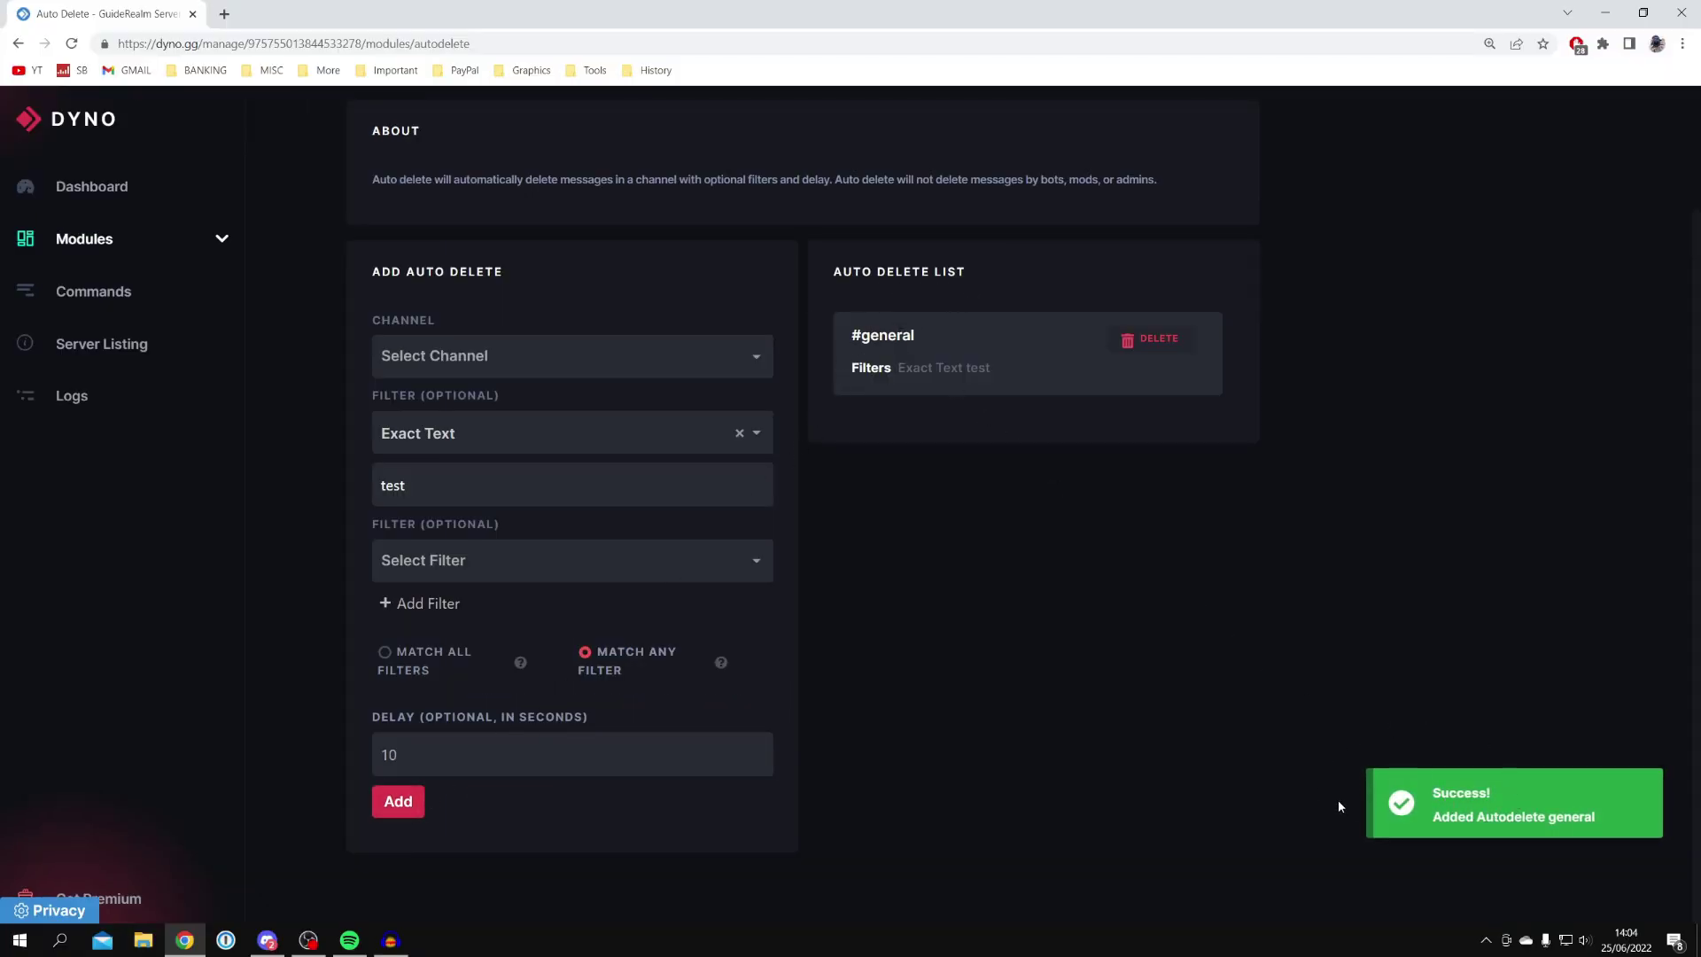
- Switch to Discord to view the general channel of GuideRealm Server
click(267, 939)
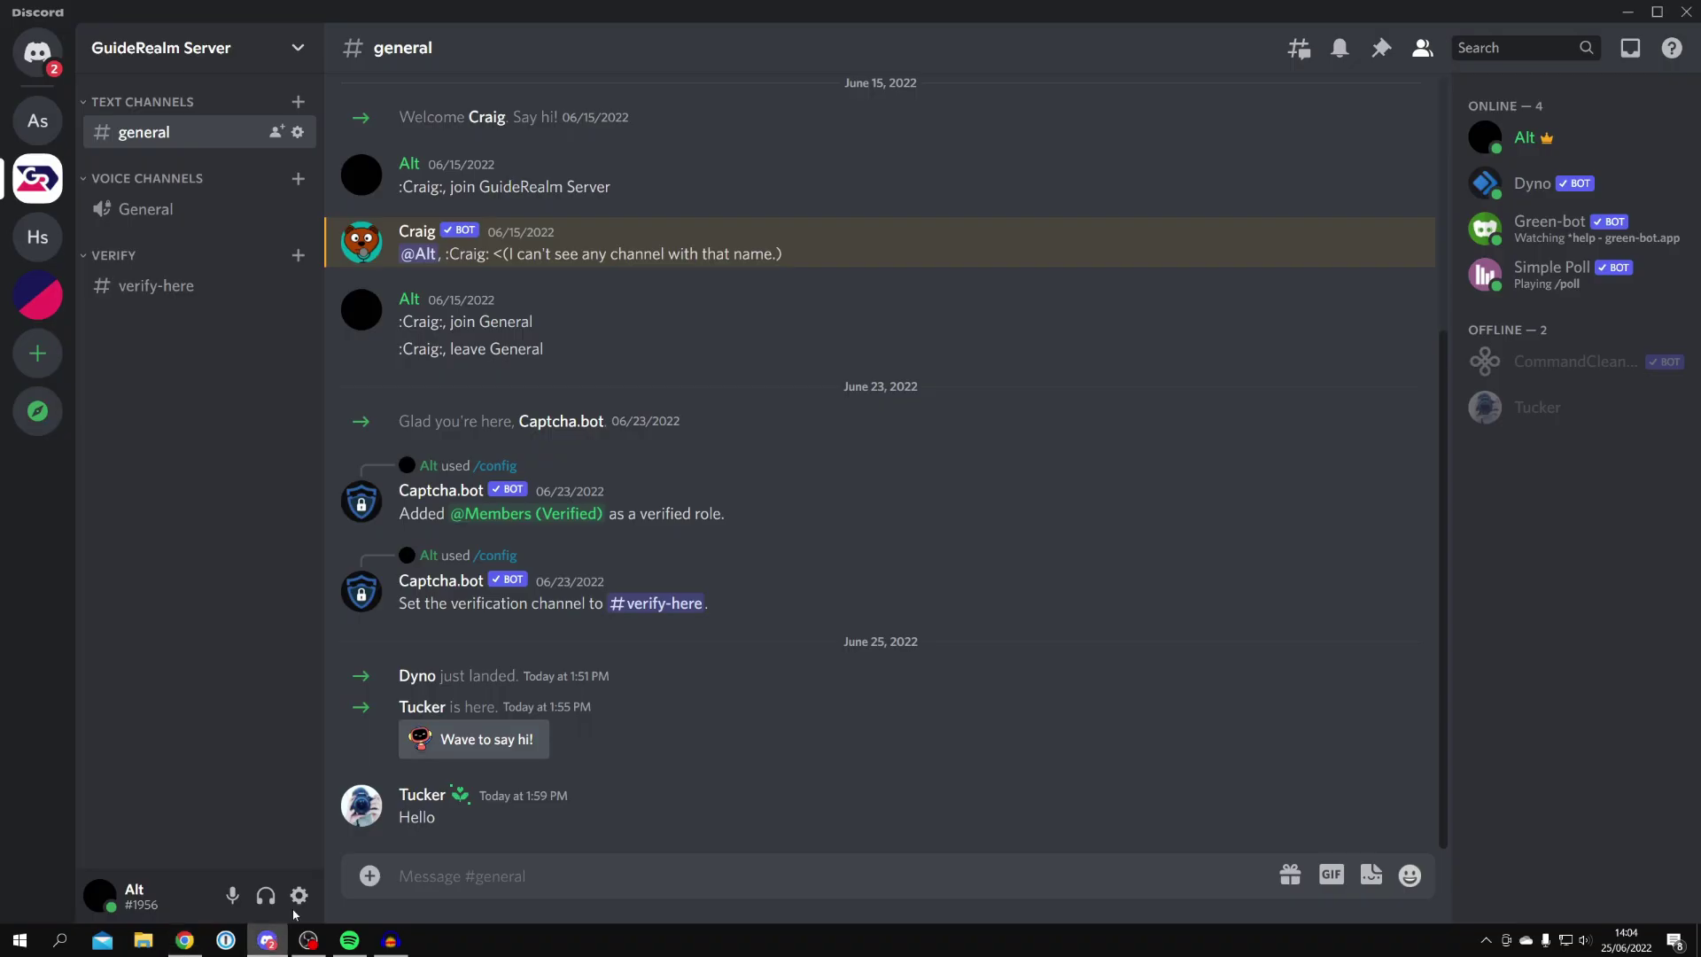